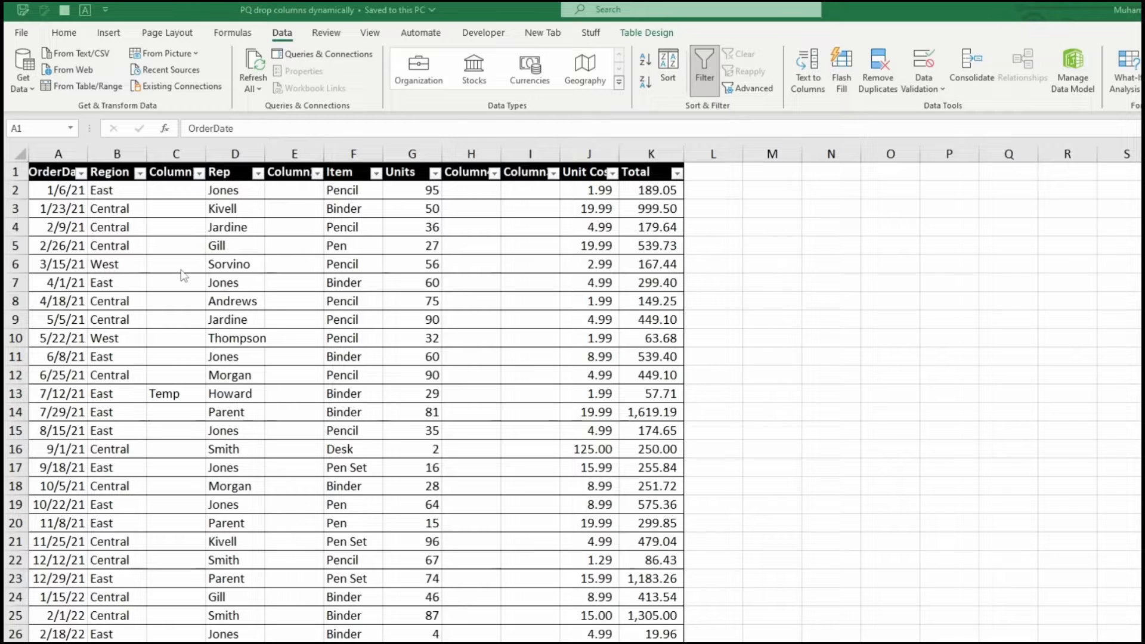
- Inspect the filter values of the mostly blank Column1, Column2, Column4 and Column3 in the order table
{"action": "left_click", "coordinate": [200, 173]}
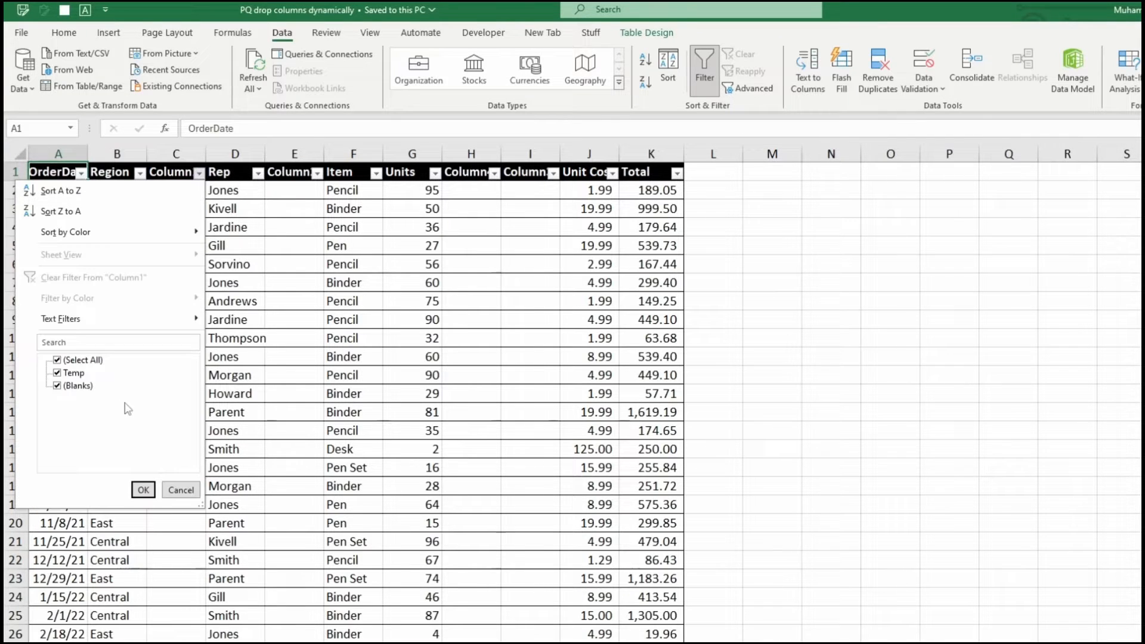
{"action": "left_click", "coordinate": [255, 351]}
{"action": "left_click", "coordinate": [317, 174]}
{"action": "left_click", "coordinate": [398, 192]}
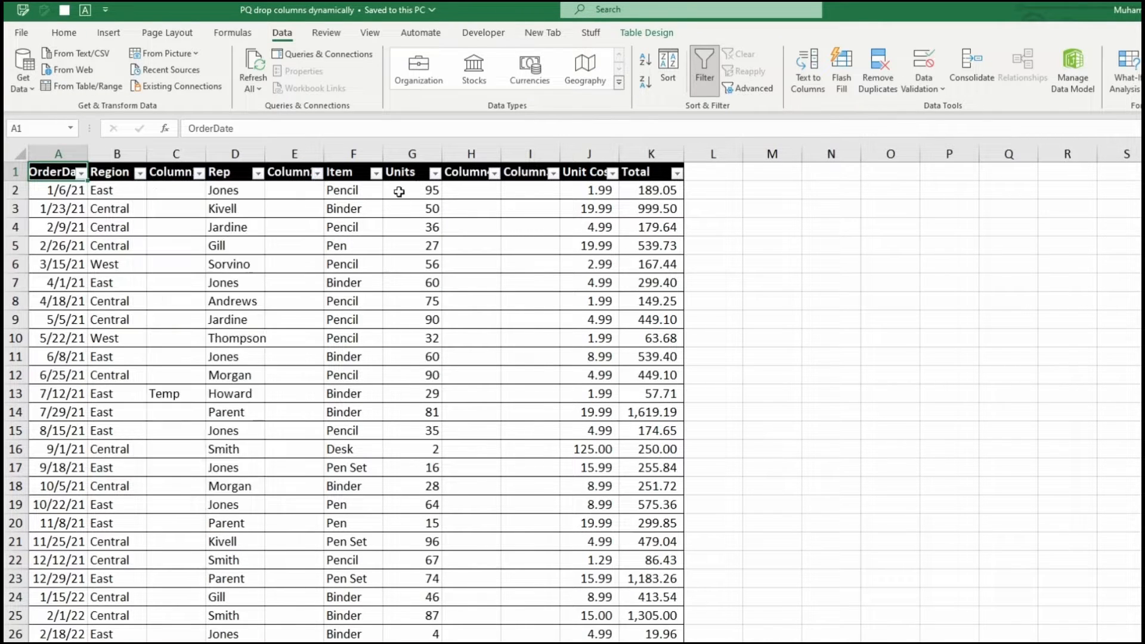
{"action": "left_click", "coordinate": [494, 173]}
{"action": "left_click", "coordinate": [555, 177]}
{"action": "left_click", "coordinate": [556, 178]}
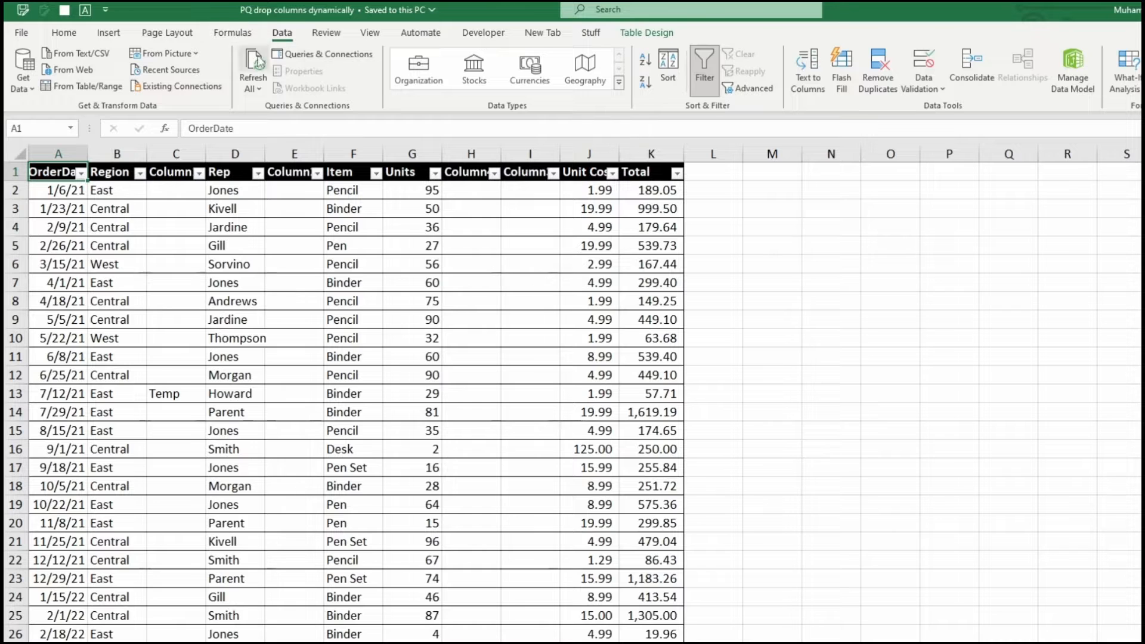
- Load the order table into the Power Query Editor and name the query dropEmptyColumns
{"action": "left_click", "coordinate": [90, 86]}
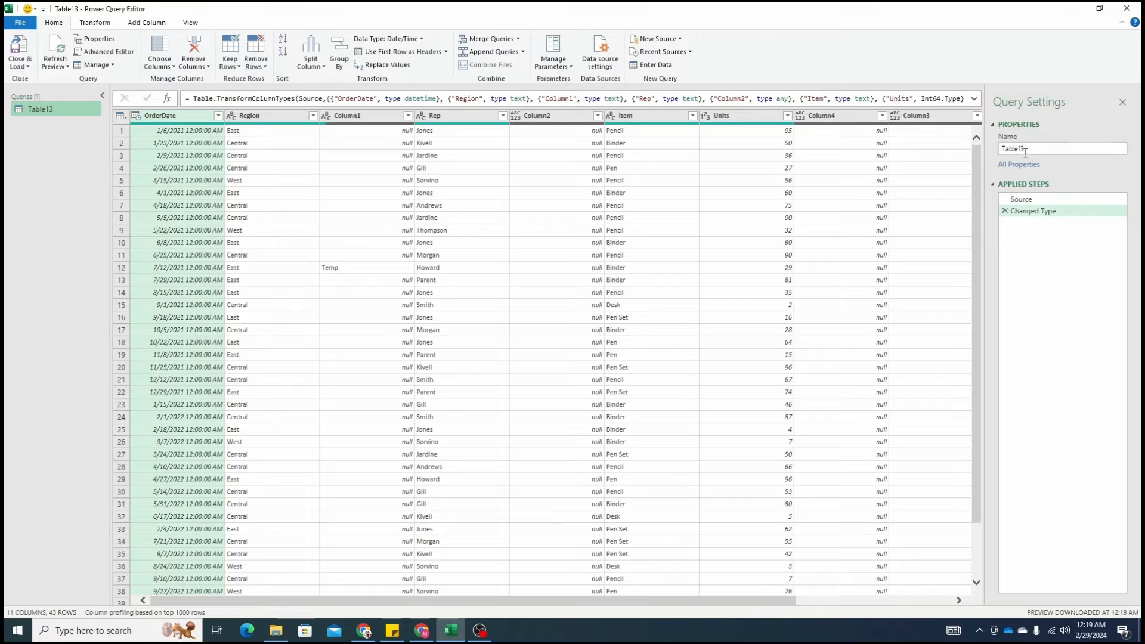
{"action": "double_click", "coordinate": [1025, 149]}
{"action": "type", "text": "dropEmptyColumns"}
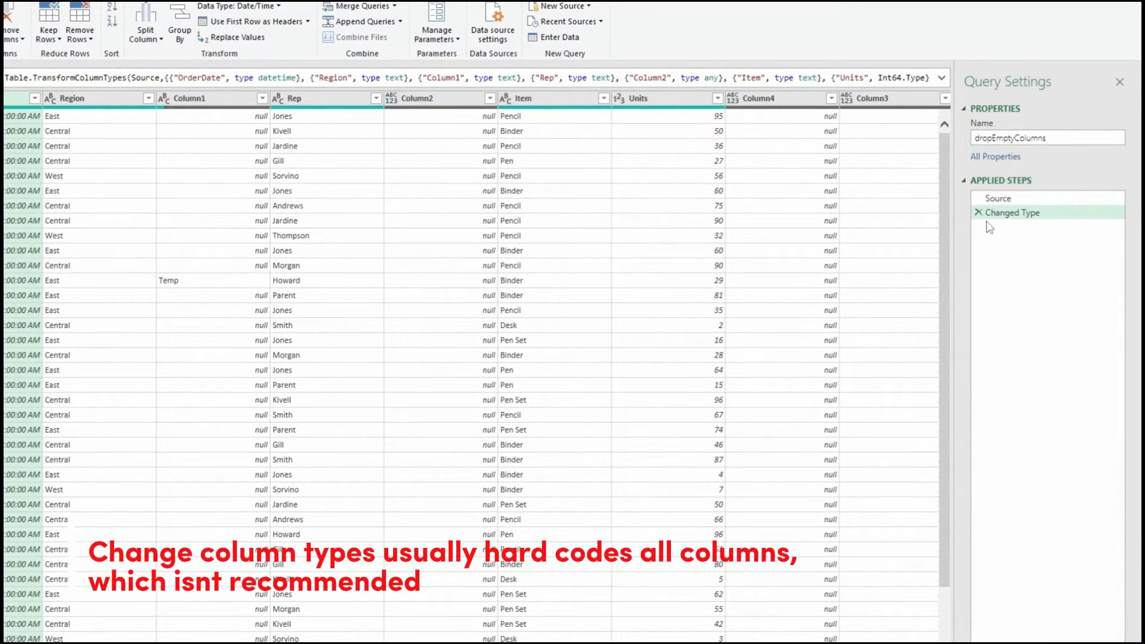
- Remove the automatic Changed Type step from the query and transpose the whole table
{"action": "left_click", "coordinate": [978, 213]}
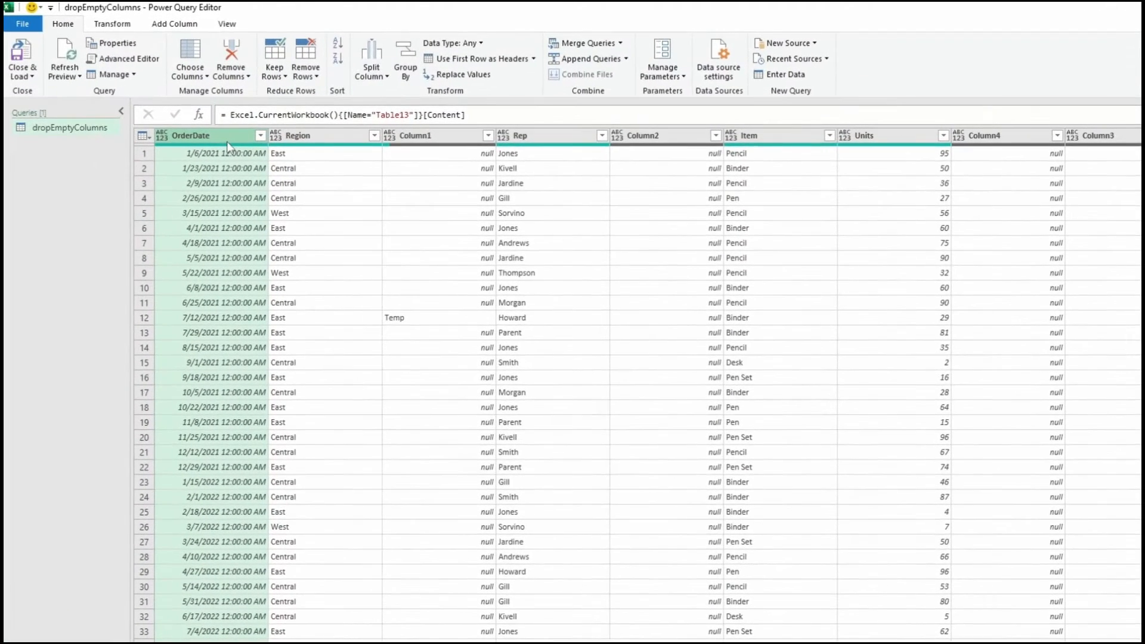
{"action": "key", "text": "ctrl+a"}
{"action": "left_click", "coordinate": [112, 24]}
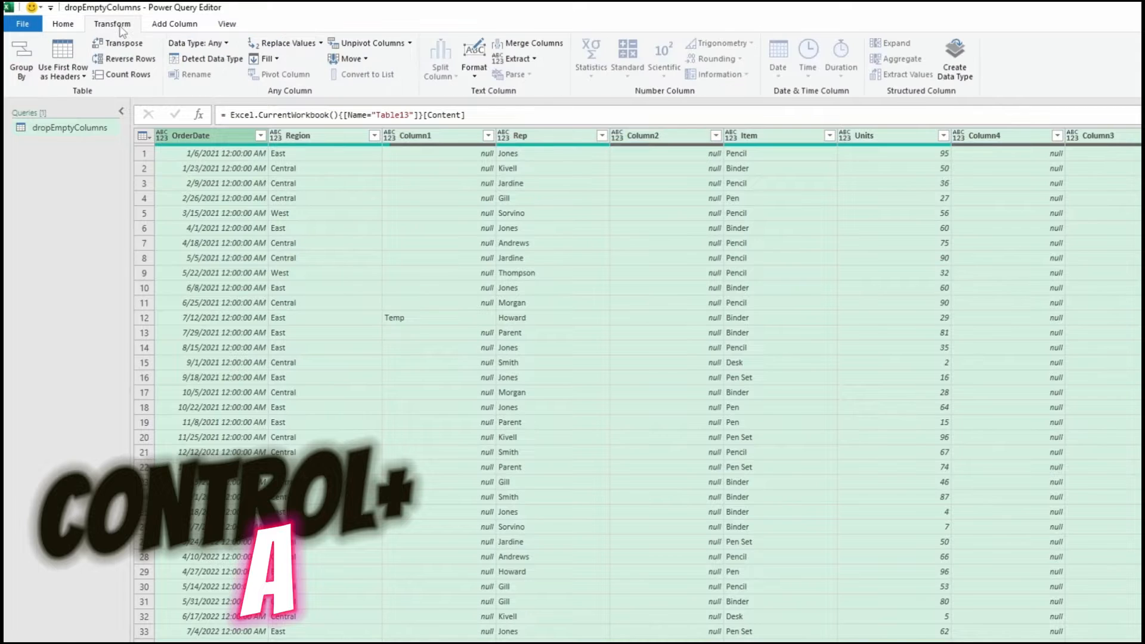
{"action": "left_click", "coordinate": [119, 43]}
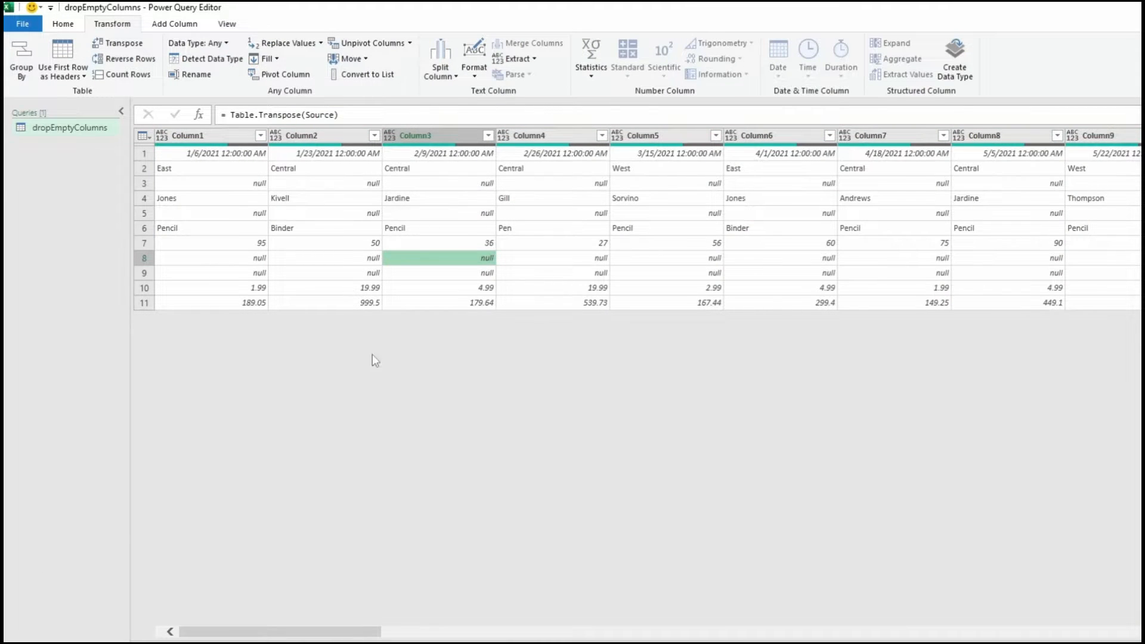
- Examine the transposed table across its full width, checking rows 3, 5, 8 and 9 for null values
{"action": "left_click_drag", "start_coordinate": [356, 631], "coordinate": [306, 606]}
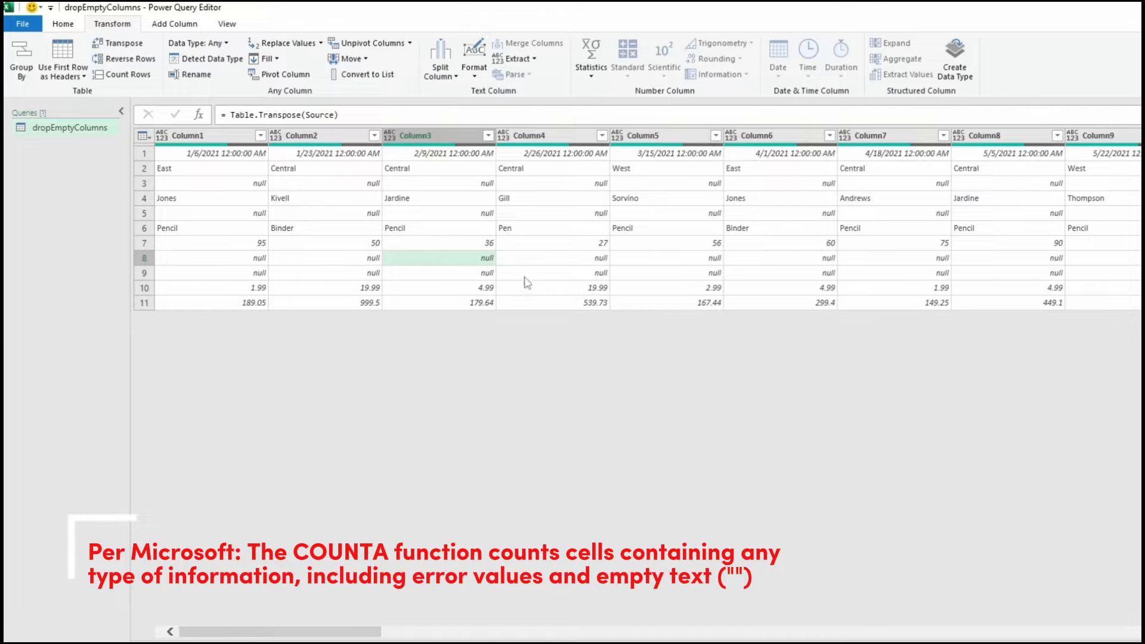
{"action": "left_click", "coordinate": [522, 303]}
{"action": "scroll", "coordinate": [344, 633], "scroll_direction": "right", "scroll_amount": 5}
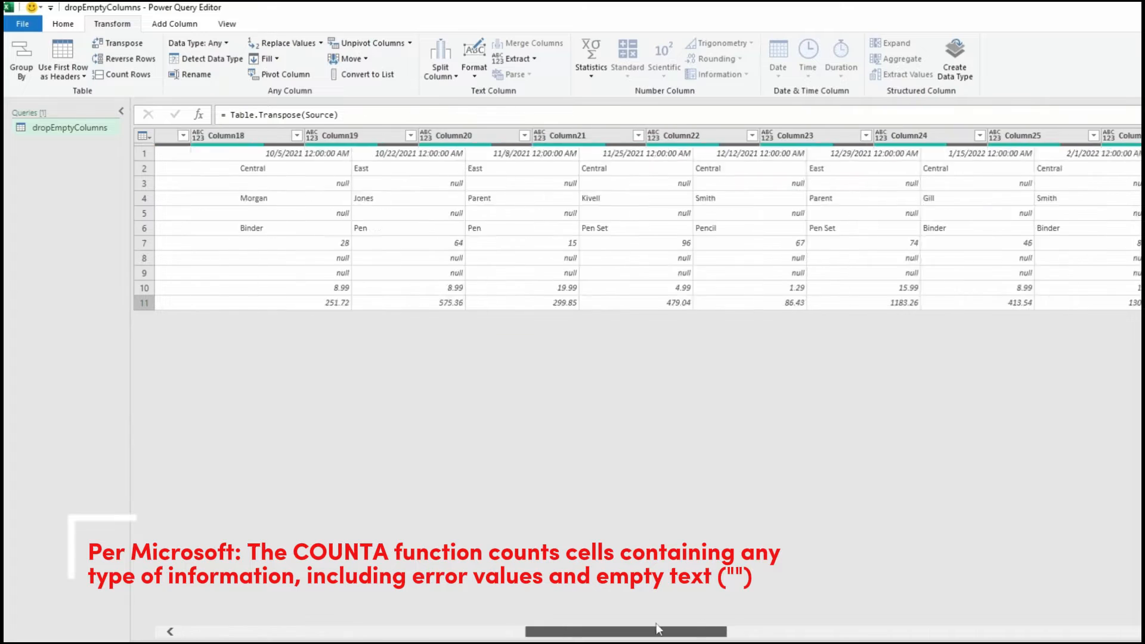
{"action": "scroll", "coordinate": [328, 626], "scroll_direction": "left", "scroll_amount": 5}
{"action": "left_click", "coordinate": [195, 185]}
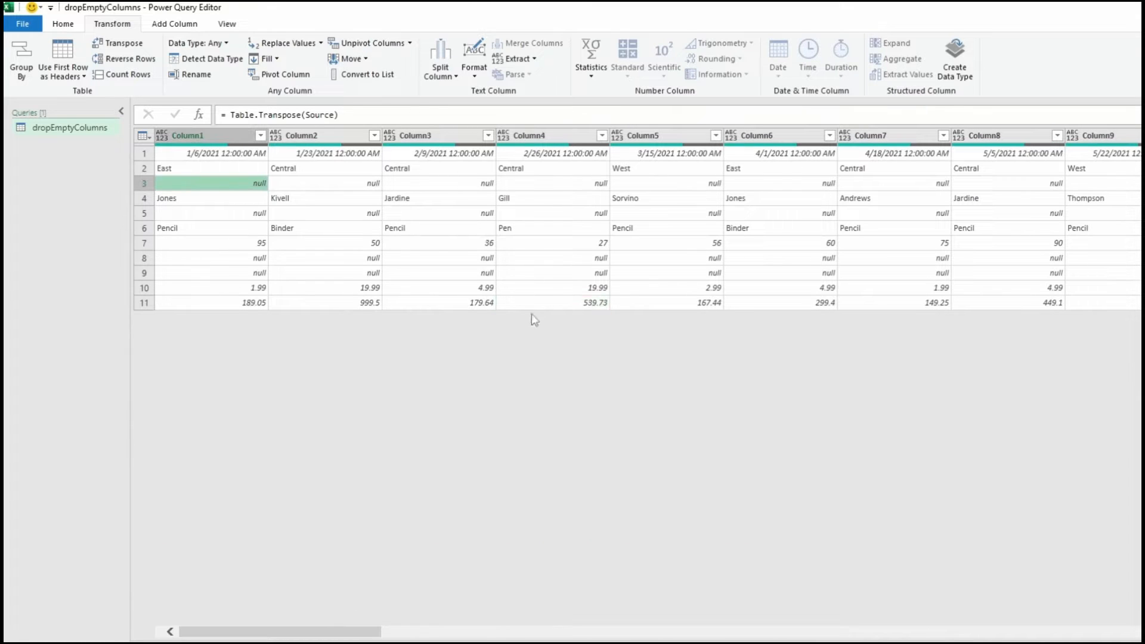
{"action": "scroll", "coordinate": [309, 633], "scroll_direction": "right", "scroll_amount": 5}
{"action": "scroll", "coordinate": [309, 633], "scroll_direction": "left", "scroll_amount": 5}
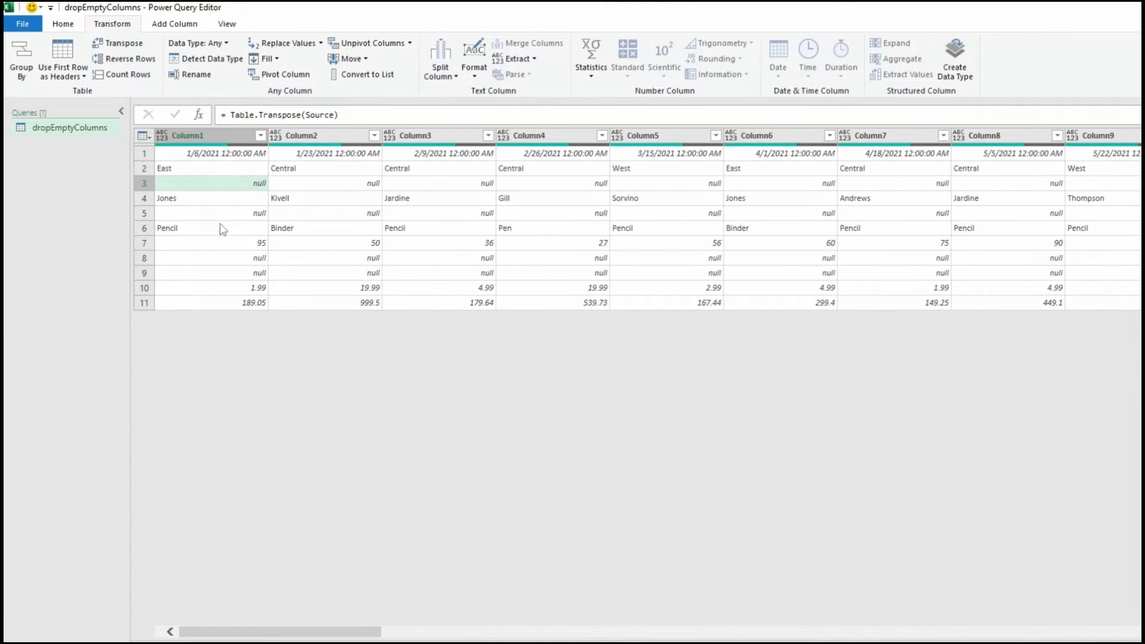
{"action": "left_click", "coordinate": [226, 215]}
{"action": "left_click", "coordinate": [242, 260]}
{"action": "left_click", "coordinate": [243, 274]}
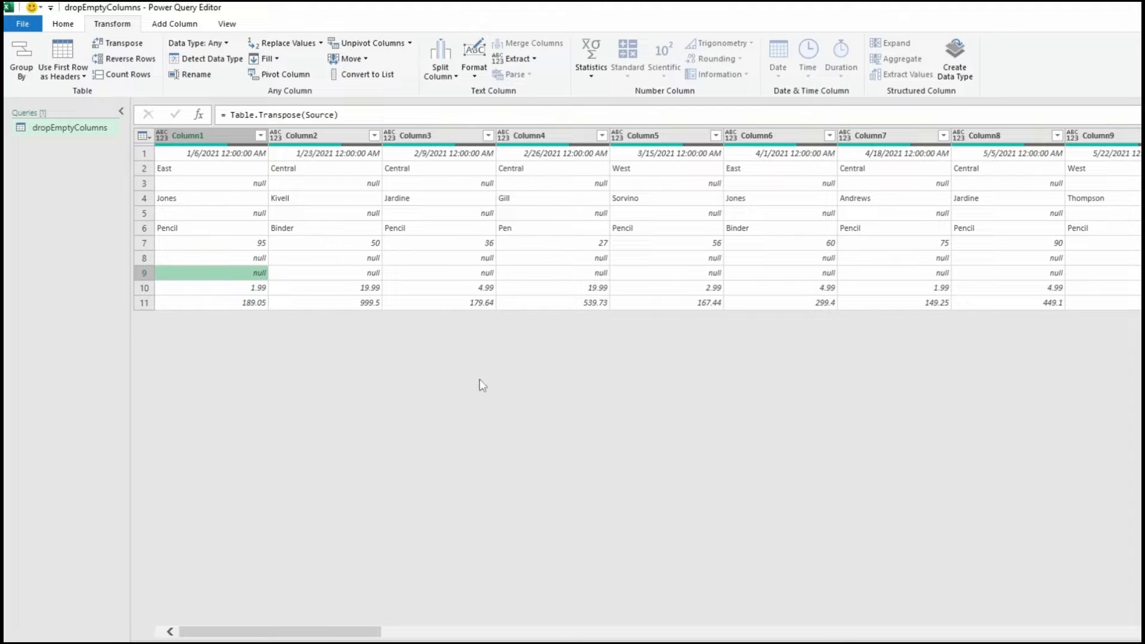
{"action": "left_click", "coordinate": [368, 632]}
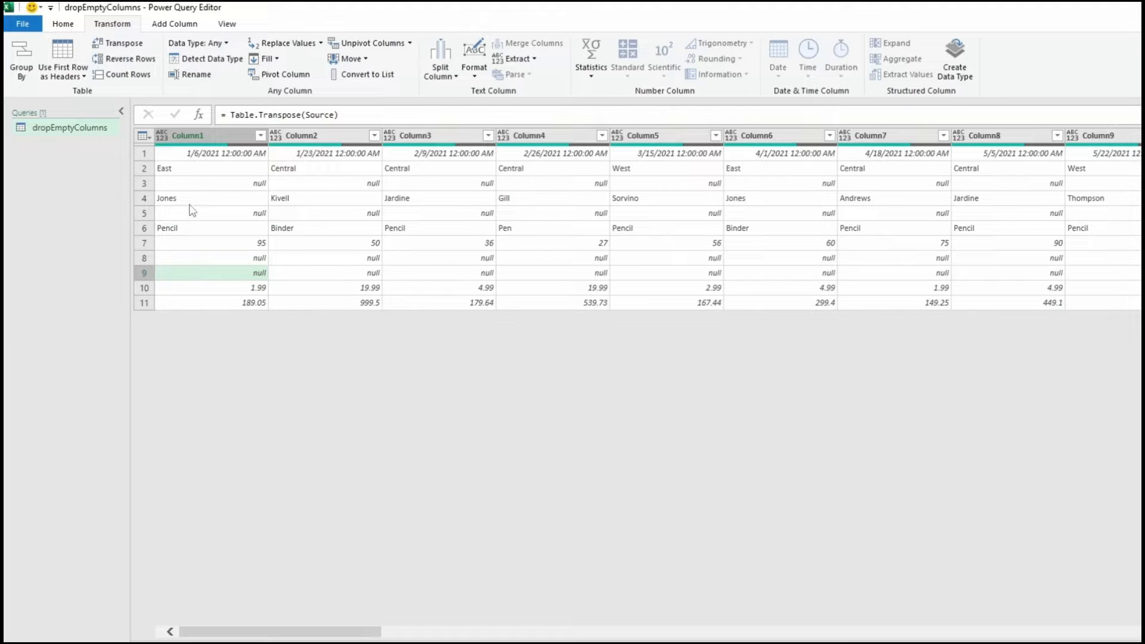
- Add a custom column with the formula Record.ToList(_), keeping the default name Custom
{"action": "left_click", "coordinate": [178, 24]}
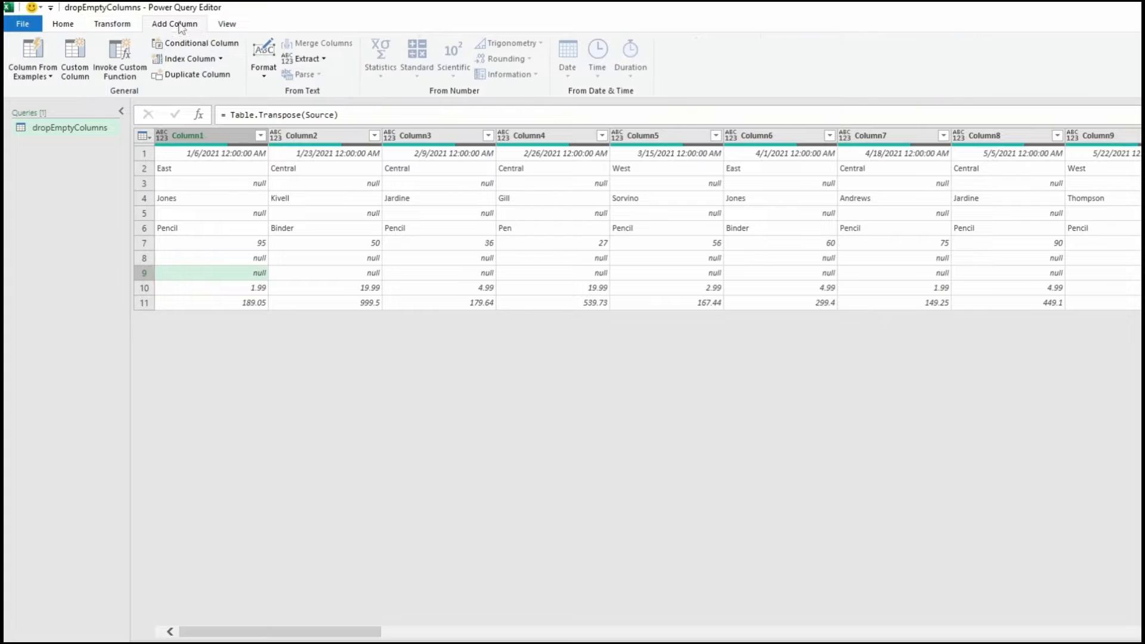
{"action": "left_click", "coordinate": [75, 70]}
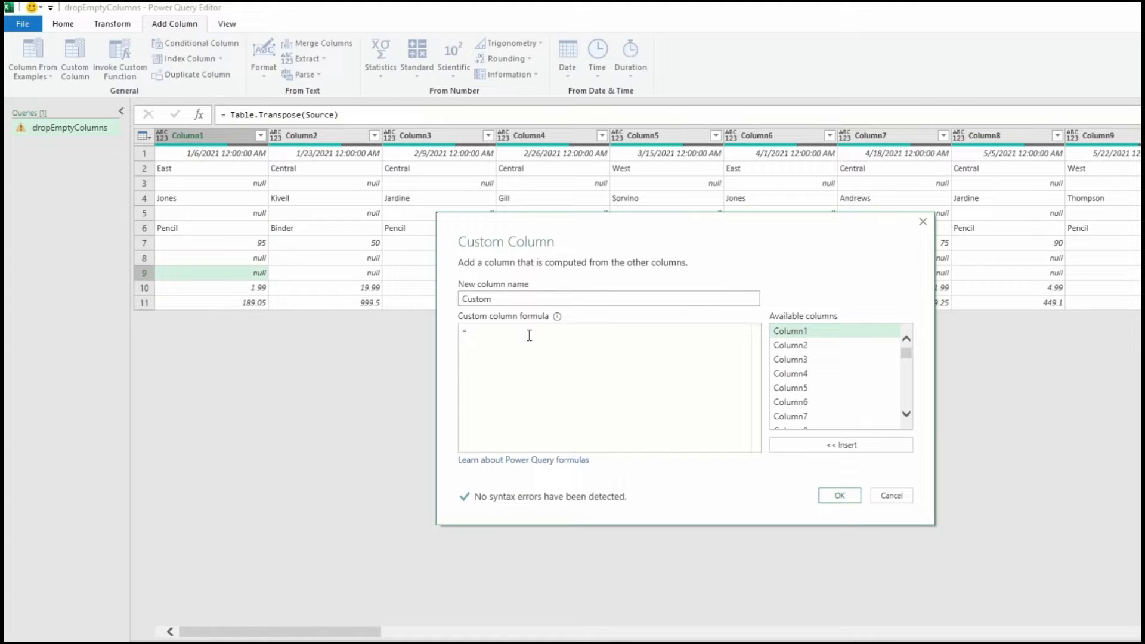
{"action": "type", "text": "Re"}
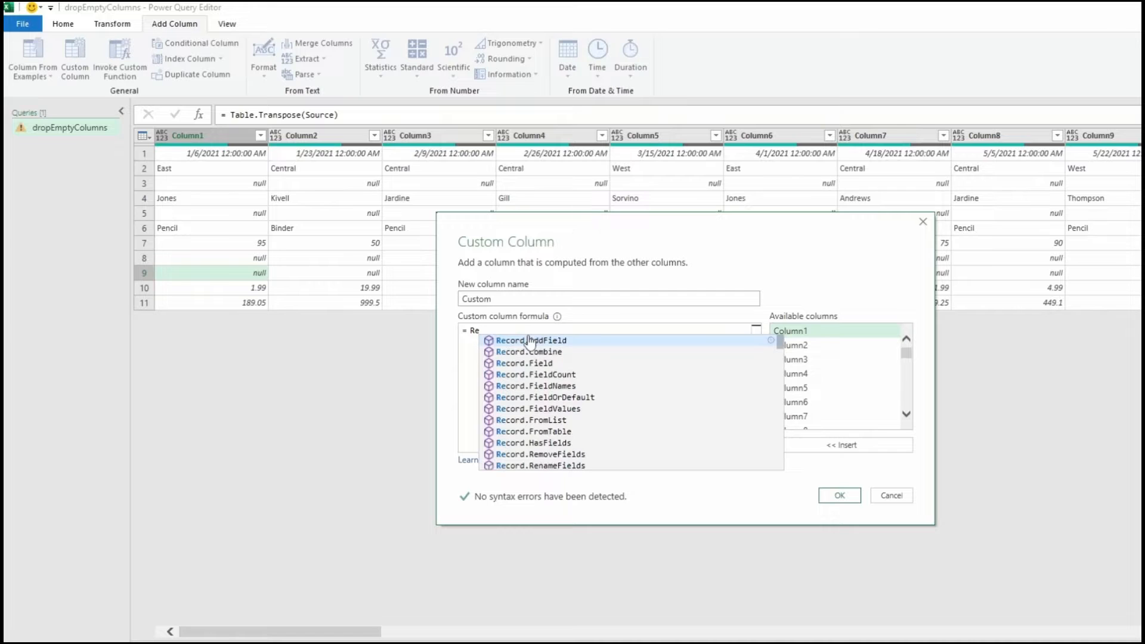
{"action": "type", "text": "cord.ToList("}
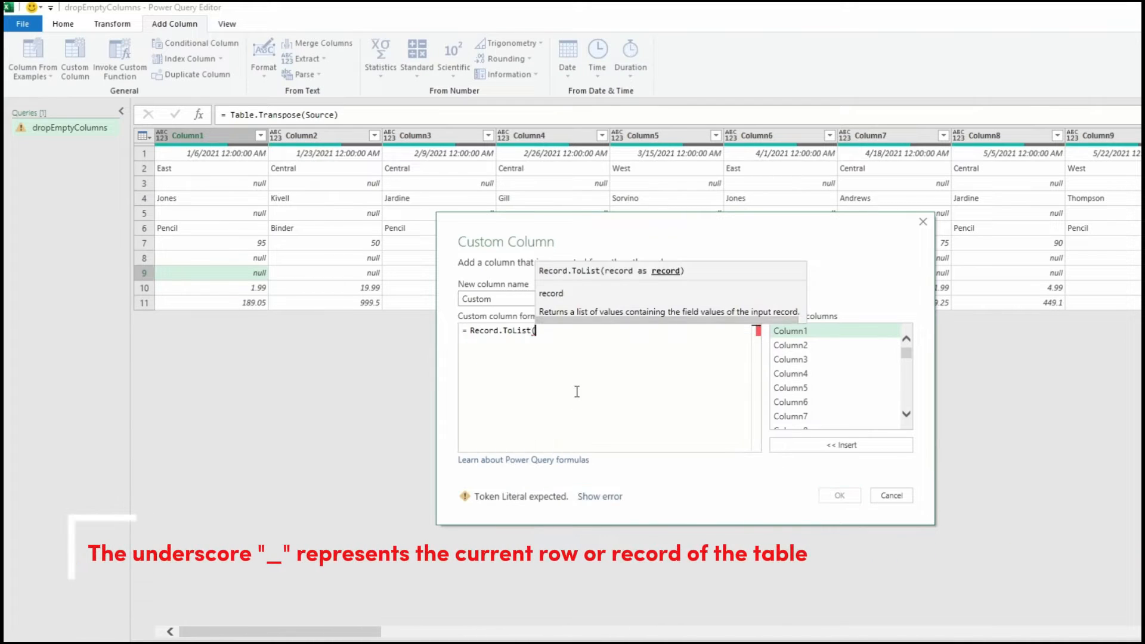
{"action": "type", "text": "_)"}
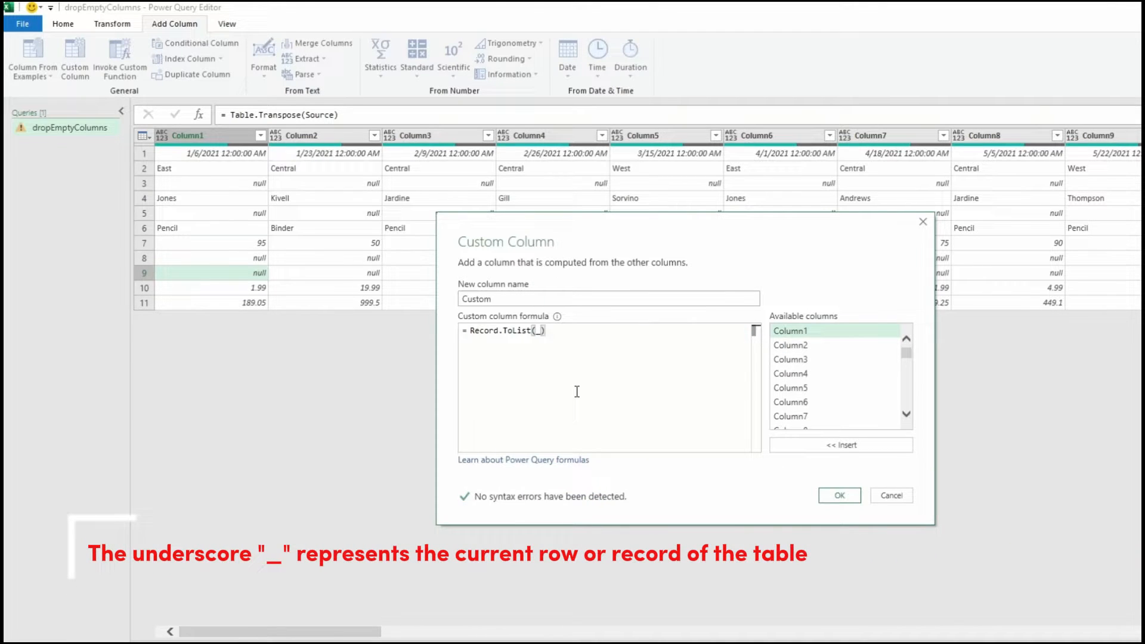
{"action": "left_click", "coordinate": [839, 495]}
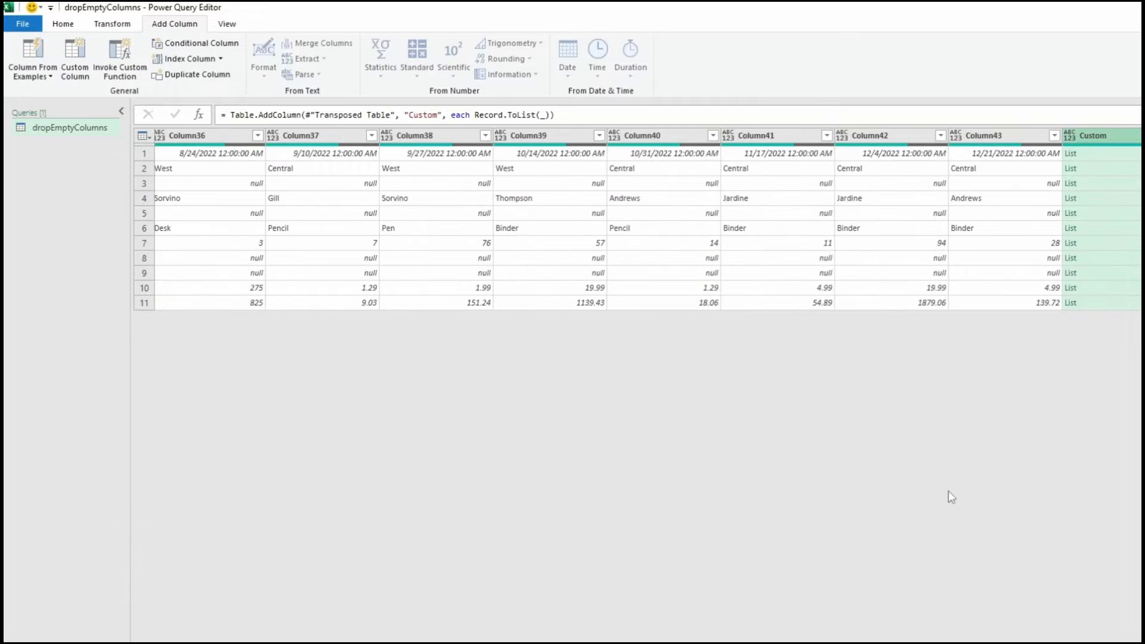
- Preview the lists in the Custom column for rows 1, 2, 3 and 8 to examine each row's values
{"action": "left_click", "coordinate": [1103, 153]}
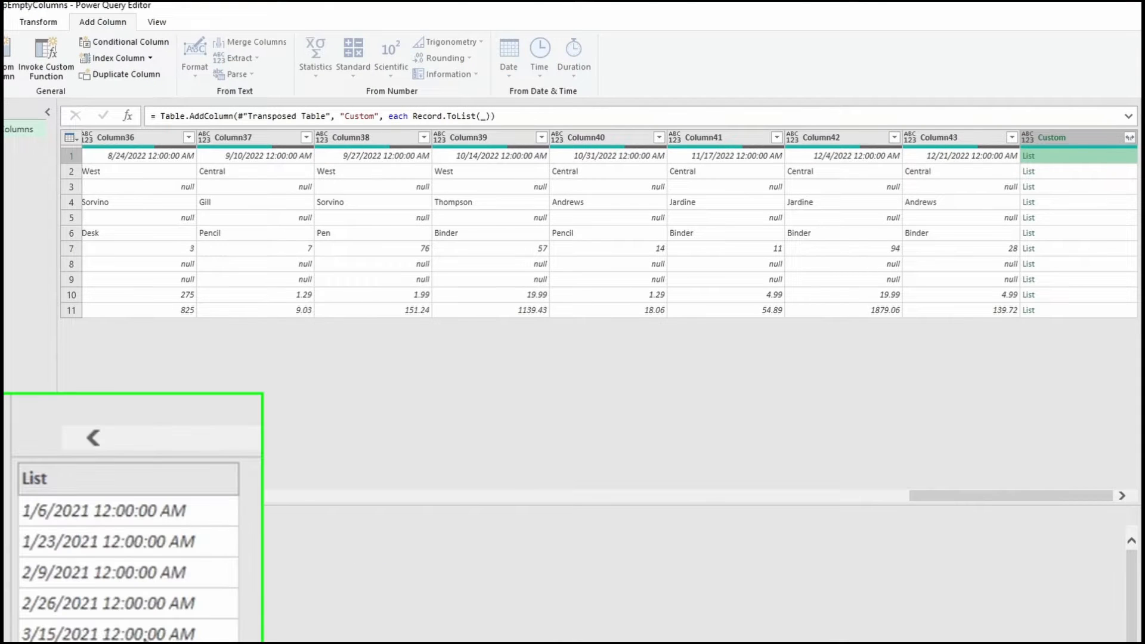
{"action": "scroll", "coordinate": [126, 602], "scroll_direction": "down", "scroll_amount": 2}
{"action": "scroll", "coordinate": [145, 629], "scroll_direction": "up", "scroll_amount": 2}
{"action": "left_click", "coordinate": [1042, 173]}
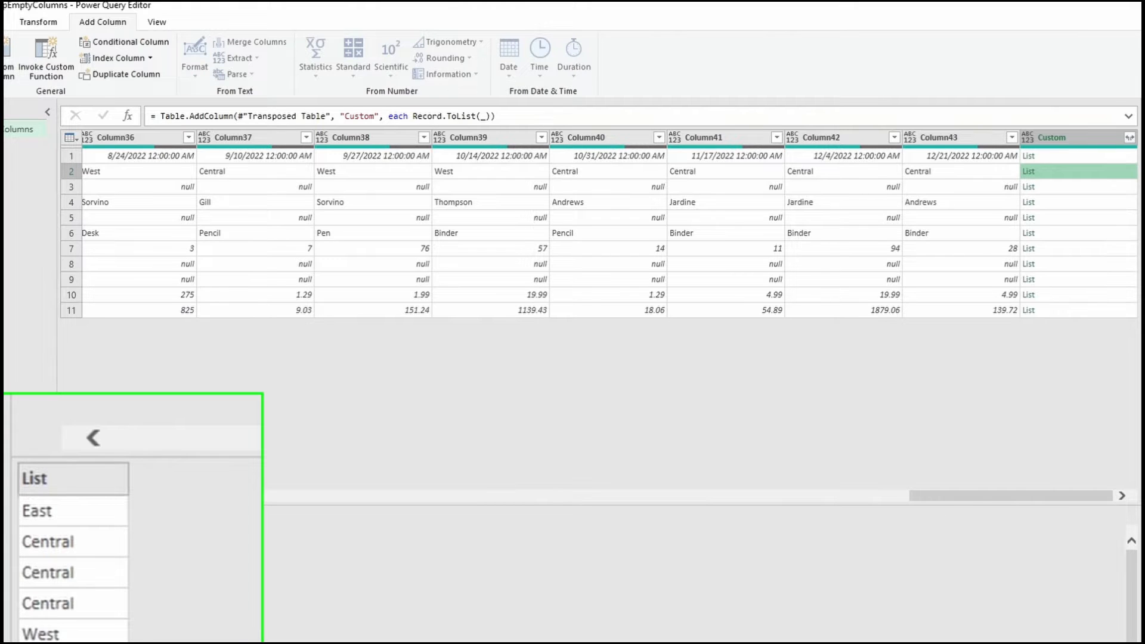
{"action": "left_click", "coordinate": [1044, 187]}
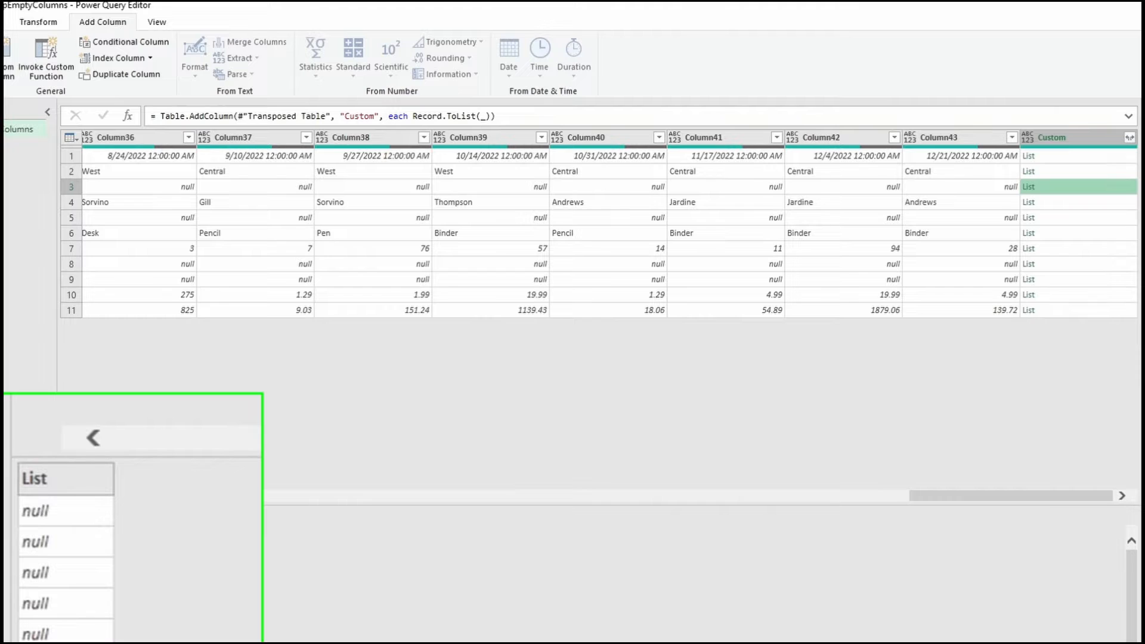
{"action": "left_click", "coordinate": [1062, 265]}
{"action": "scroll", "coordinate": [66, 572], "scroll_direction": "down", "scroll_amount": 3}
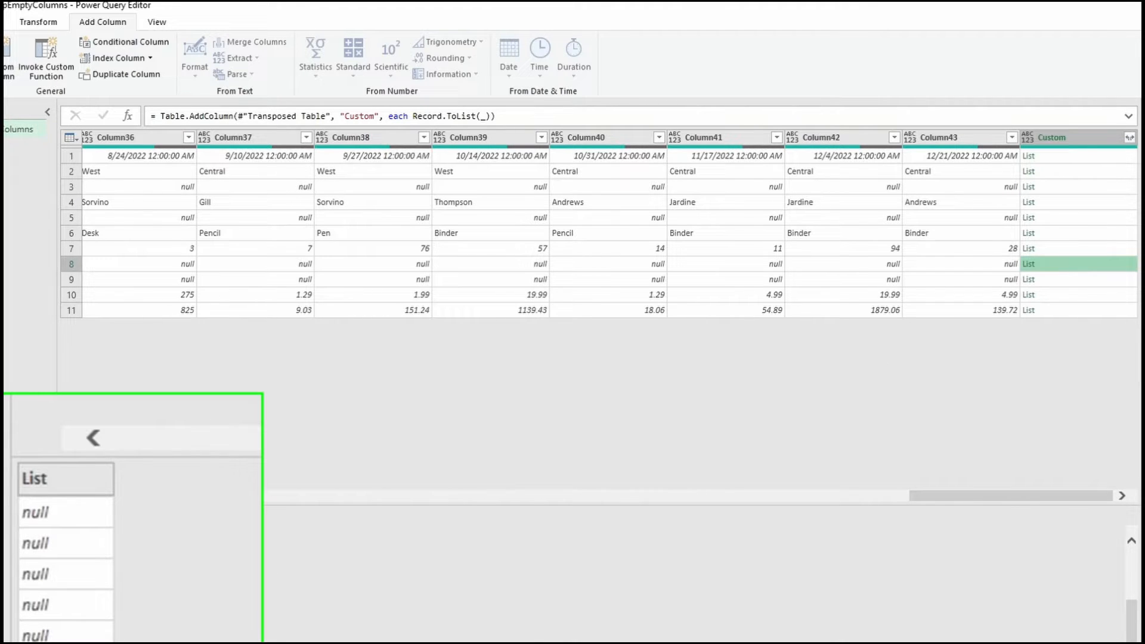
{"action": "scroll", "coordinate": [66, 572], "scroll_direction": "up", "scroll_amount": 3}
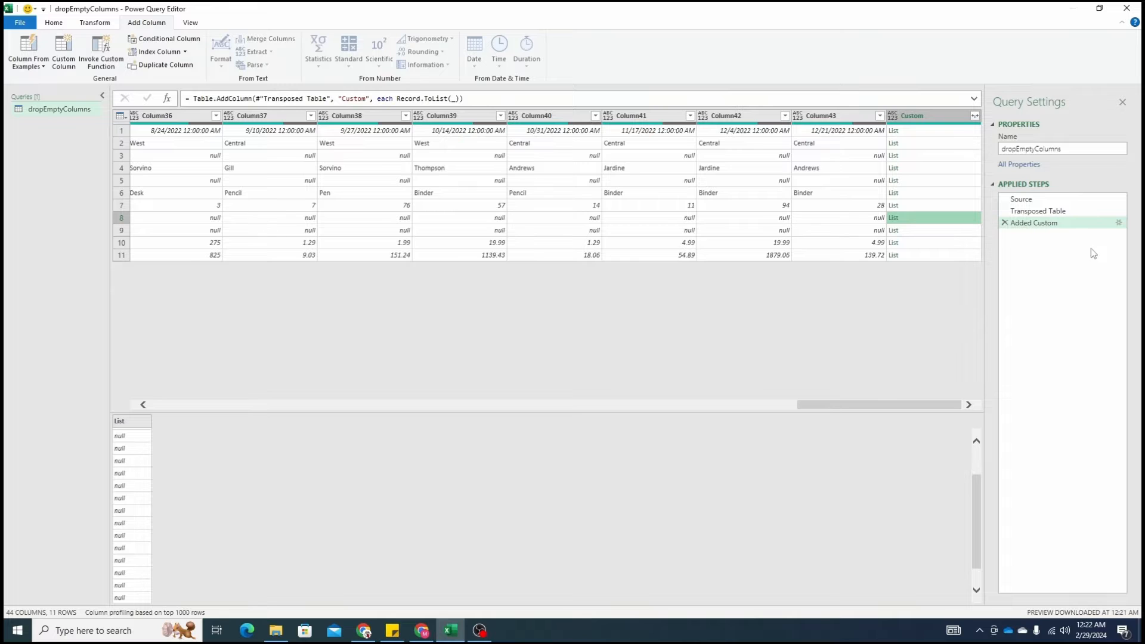
- Change the Custom column's formula to List.NonNullCount(Record.ToList(_)) so that it counts each row's non-null values
{"action": "left_click", "coordinate": [1119, 223]}
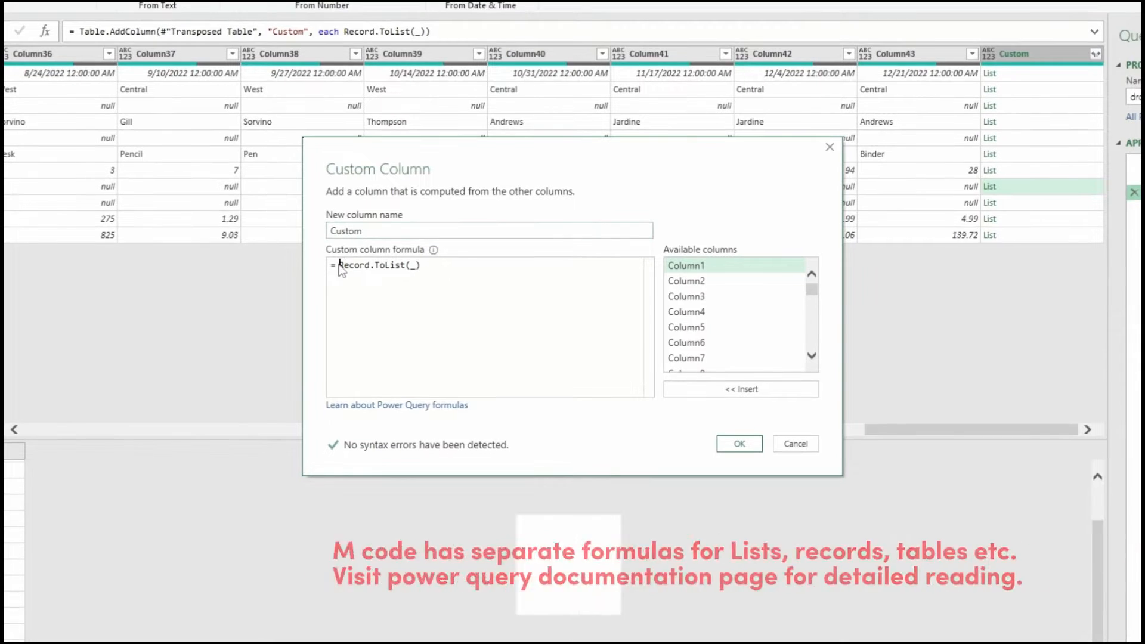
{"action": "left_click_drag", "start_coordinate": [393, 279], "coordinate": [438, 266]}
{"action": "key", "text": "ctrl+c"}
{"action": "key", "text": "BackSpace"}
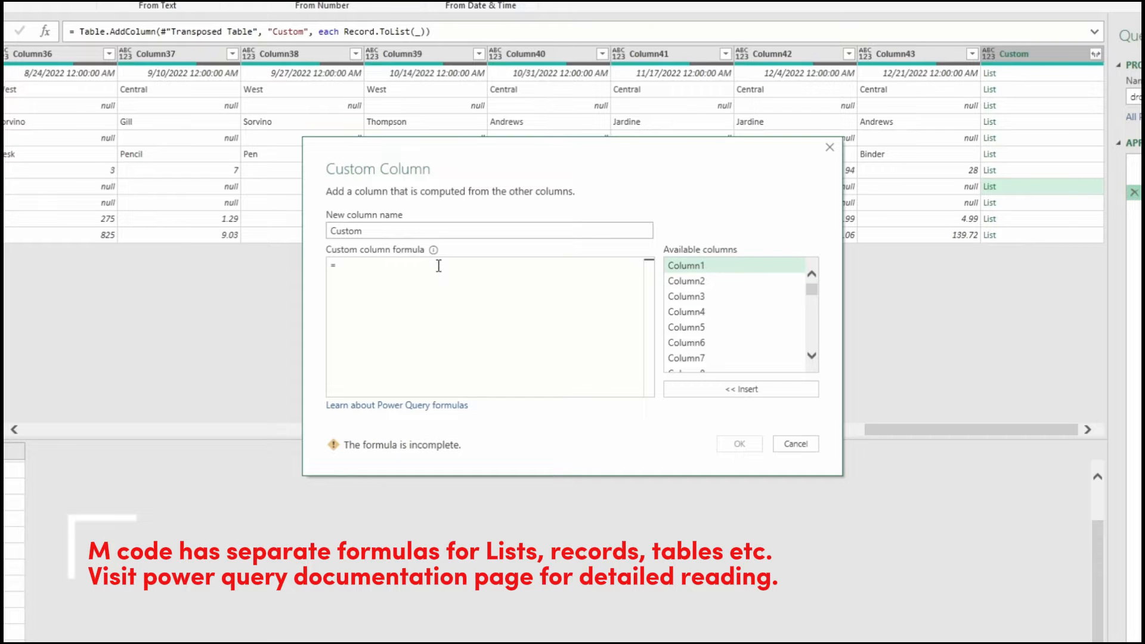
{"action": "type", "text": "list."}
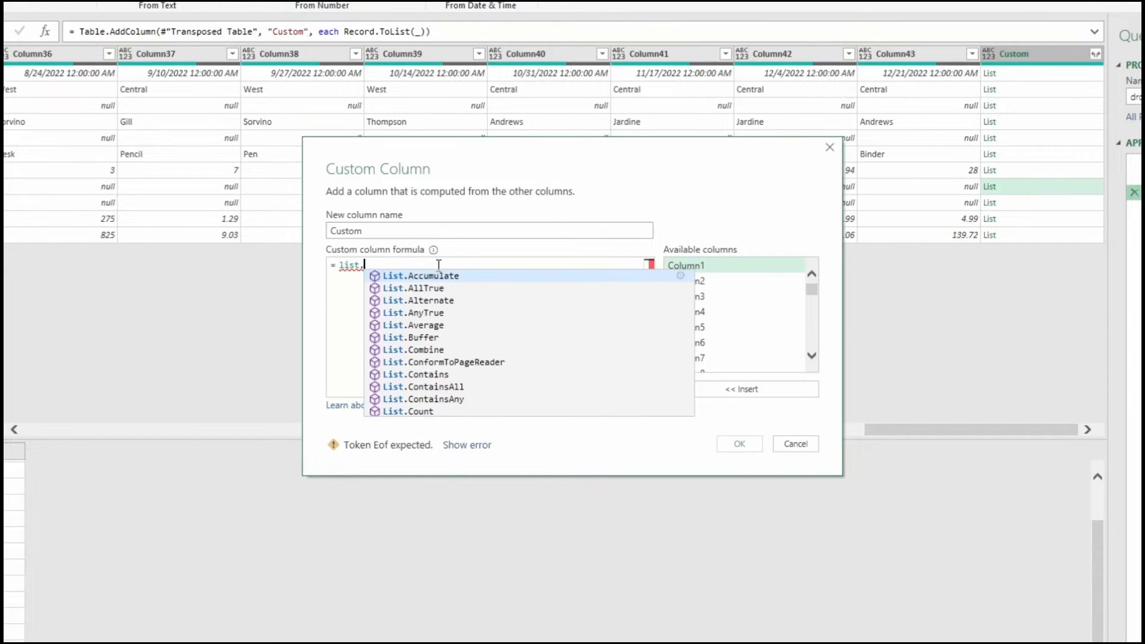
{"action": "type", "text": "not"}
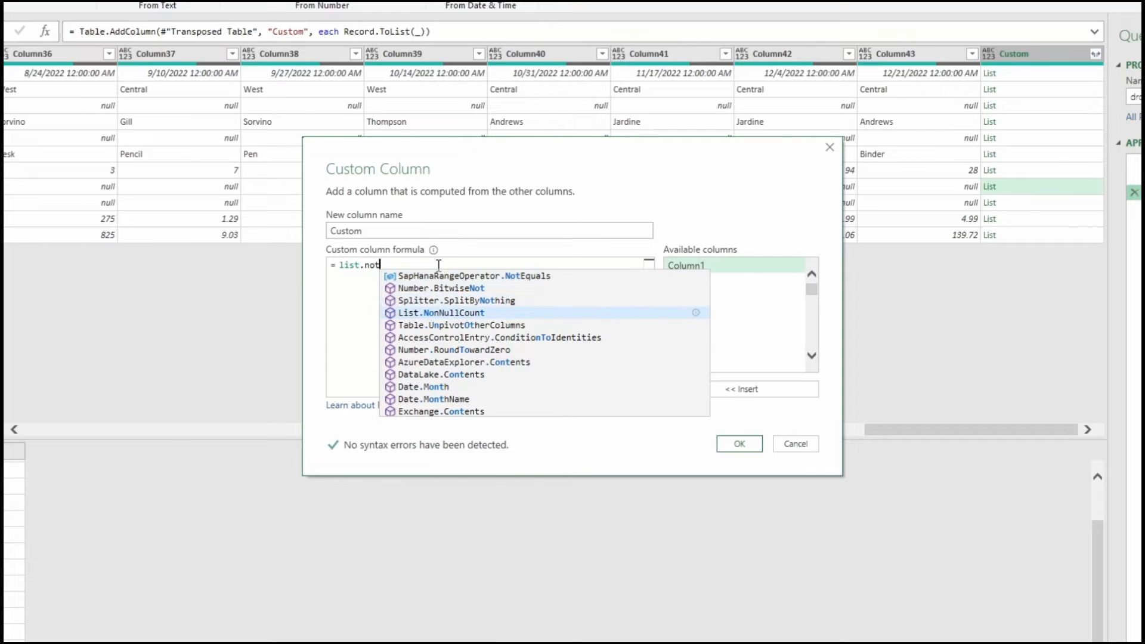
{"action": "key", "text": "Tab"}
{"action": "type", "text": "("}
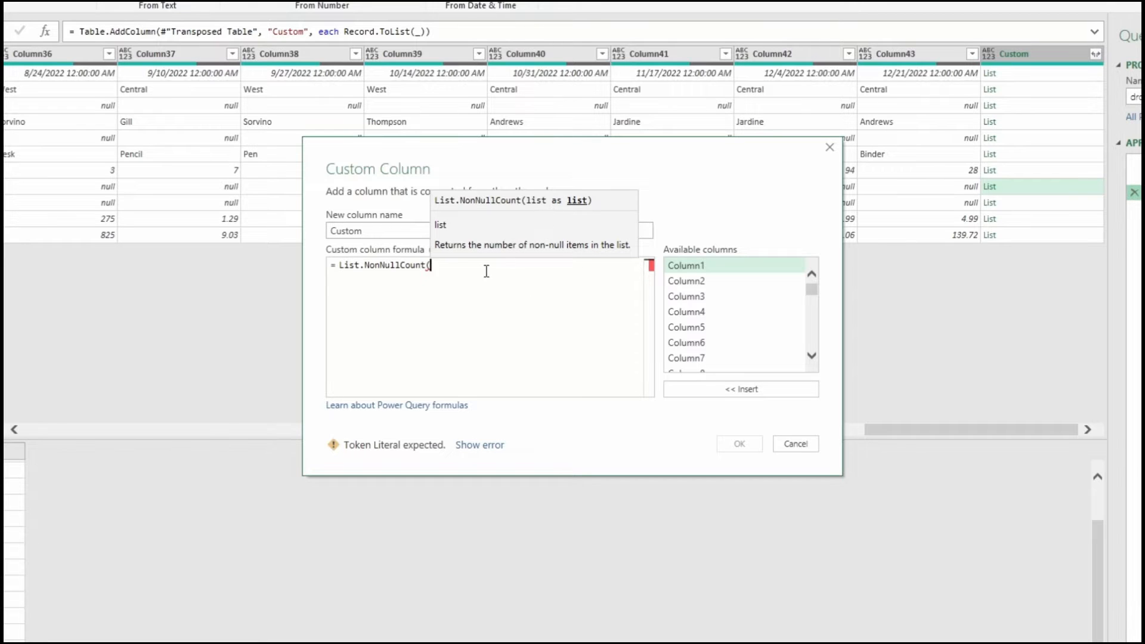
{"action": "key", "text": "ctrl+v"}
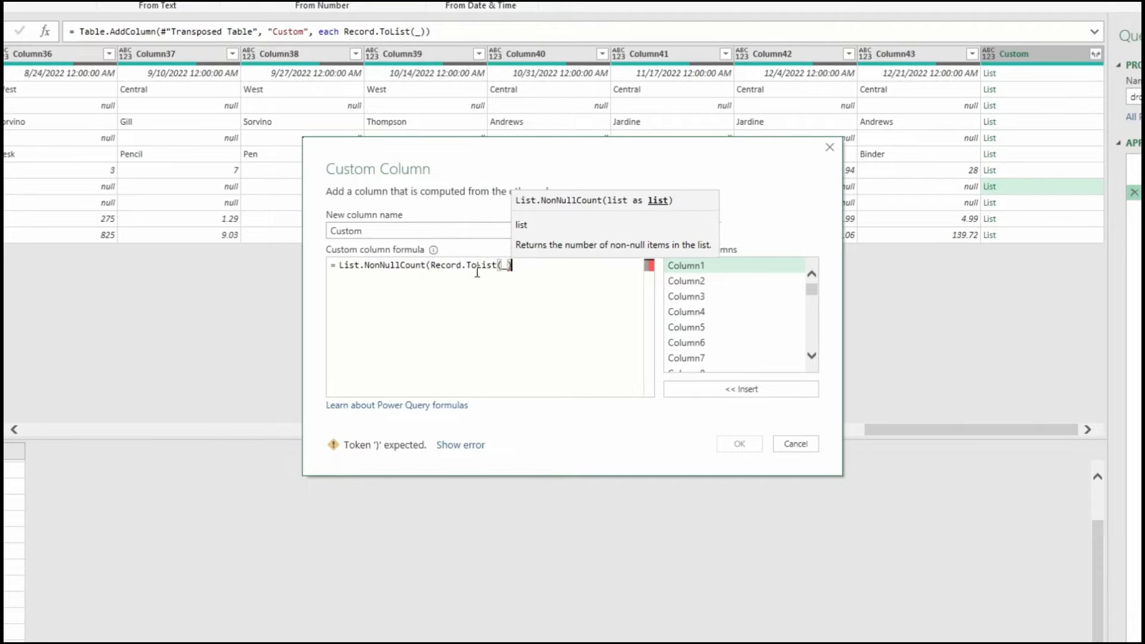
{"action": "type", "text": ")"}
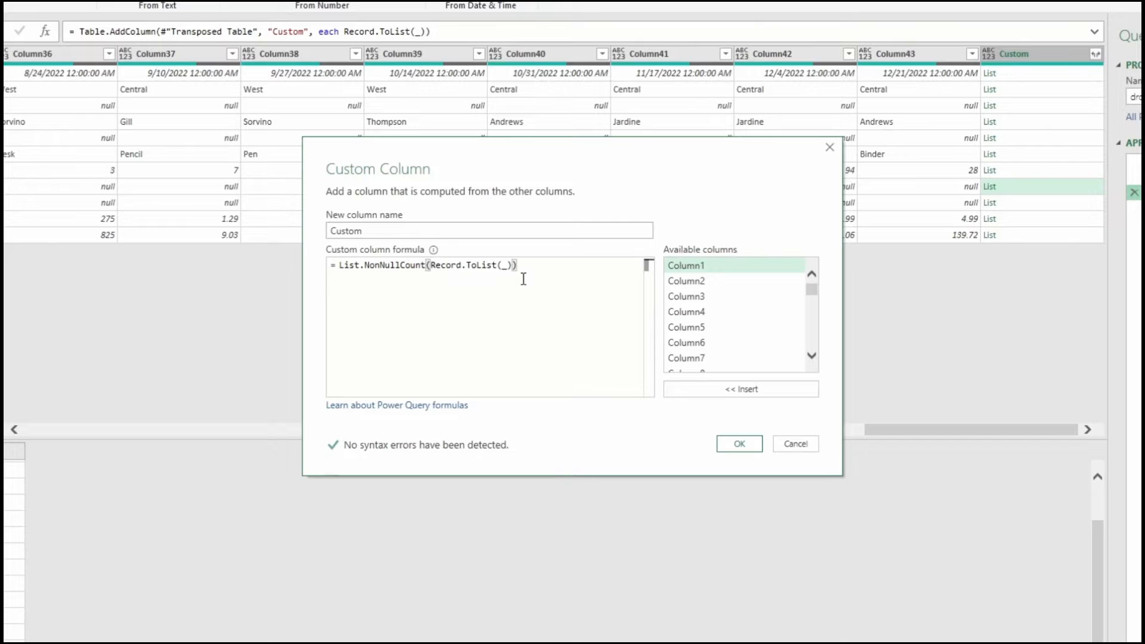
{"action": "left_click", "coordinate": [739, 444]}
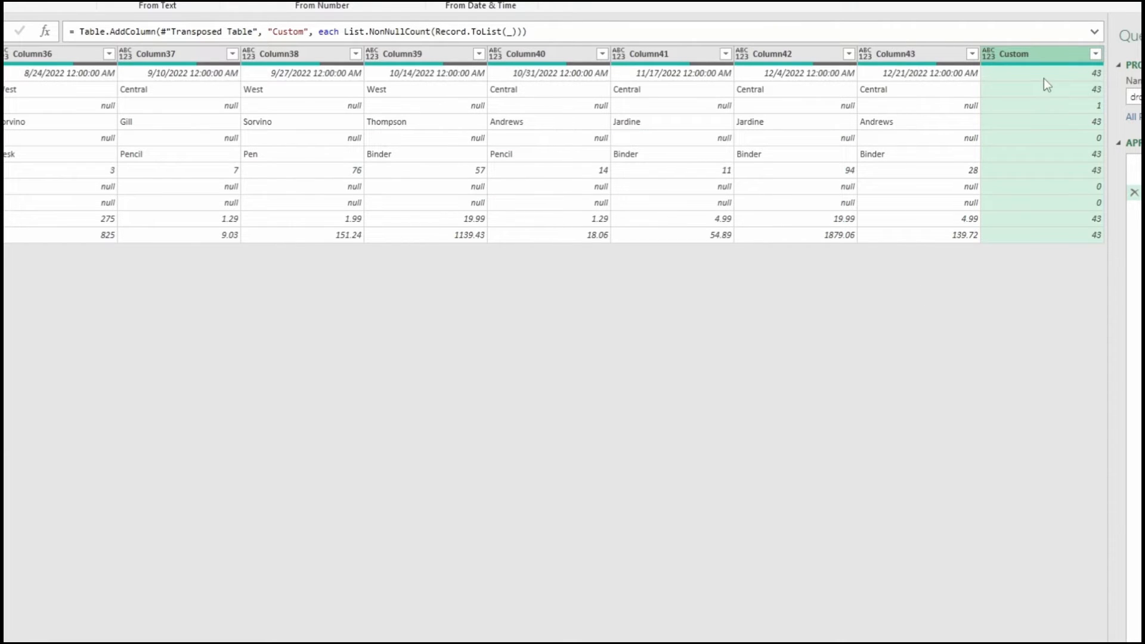
- Check row 3's non-null count and look through its columns for the filled cell
{"action": "left_click", "coordinate": [1044, 105]}
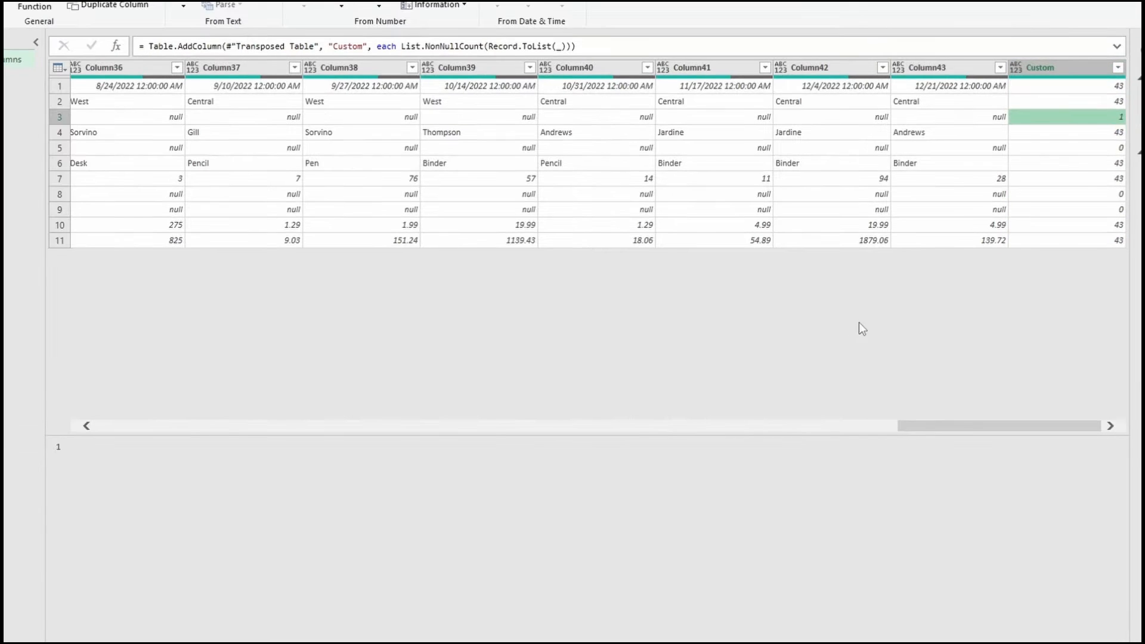
{"action": "left_click_drag", "start_coordinate": [968, 429], "coordinate": [280, 447]}
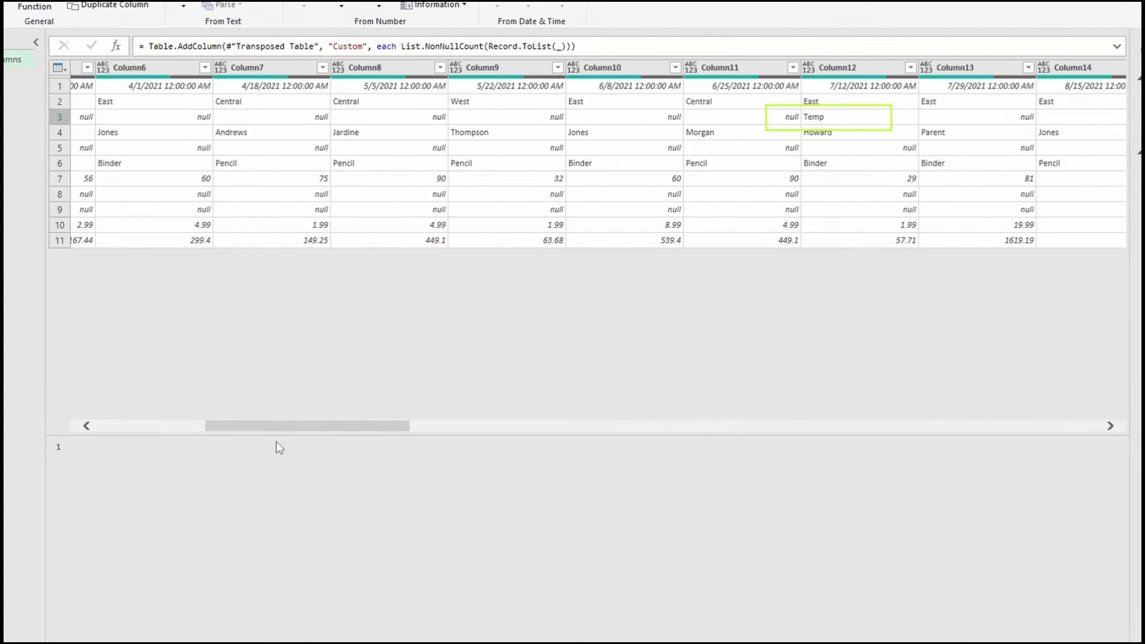
- Inspect row 3's filled cell in Column12 and check row 5's non-null count in the Custom column
{"action": "left_click", "coordinate": [831, 112]}
{"action": "left_click_drag", "start_coordinate": [367, 435], "coordinate": [1067, 435]}
{"action": "left_click", "coordinate": [1090, 156]}
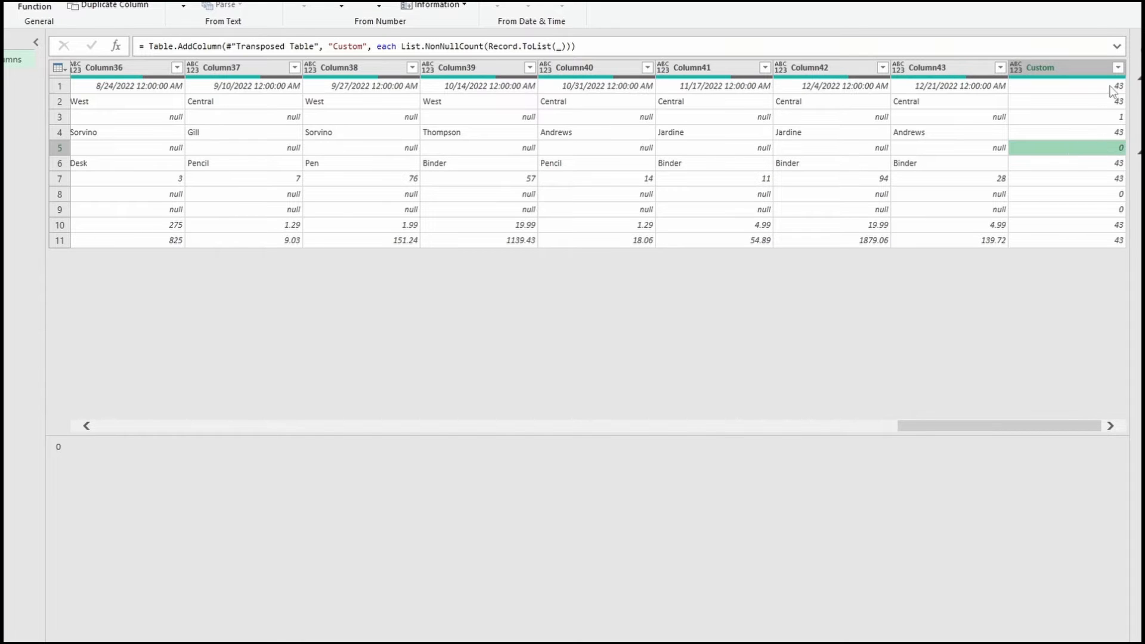
- Filter the Custom column to exclude the rows whose non-null count is 0
{"action": "left_click", "coordinate": [1118, 67]}
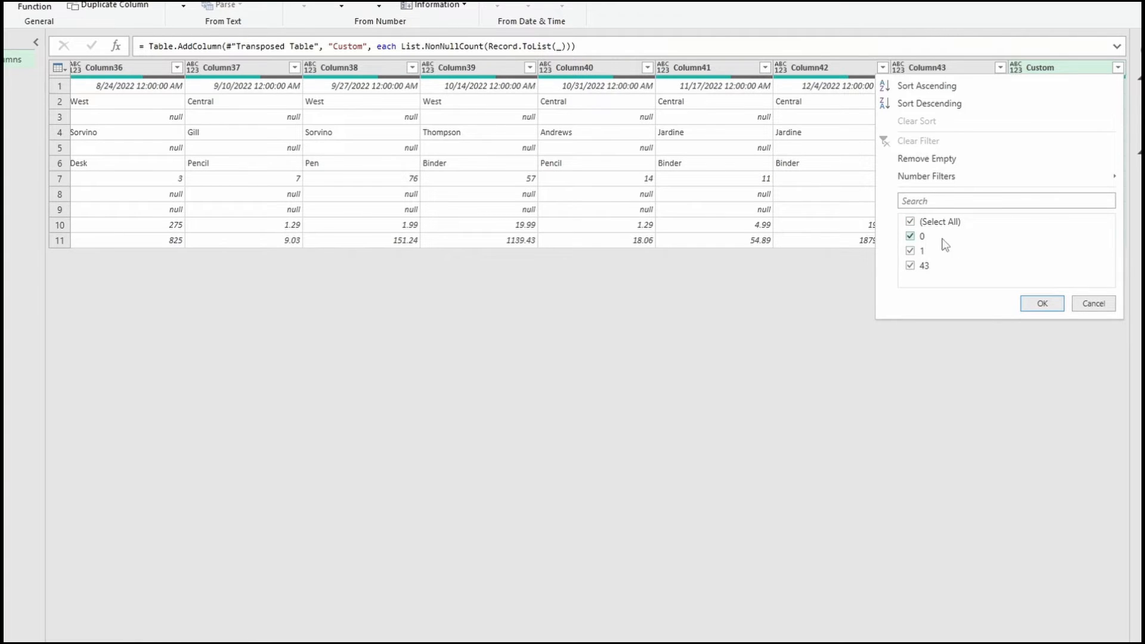
{"action": "left_click", "coordinate": [912, 237]}
{"action": "left_click", "coordinate": [1036, 301]}
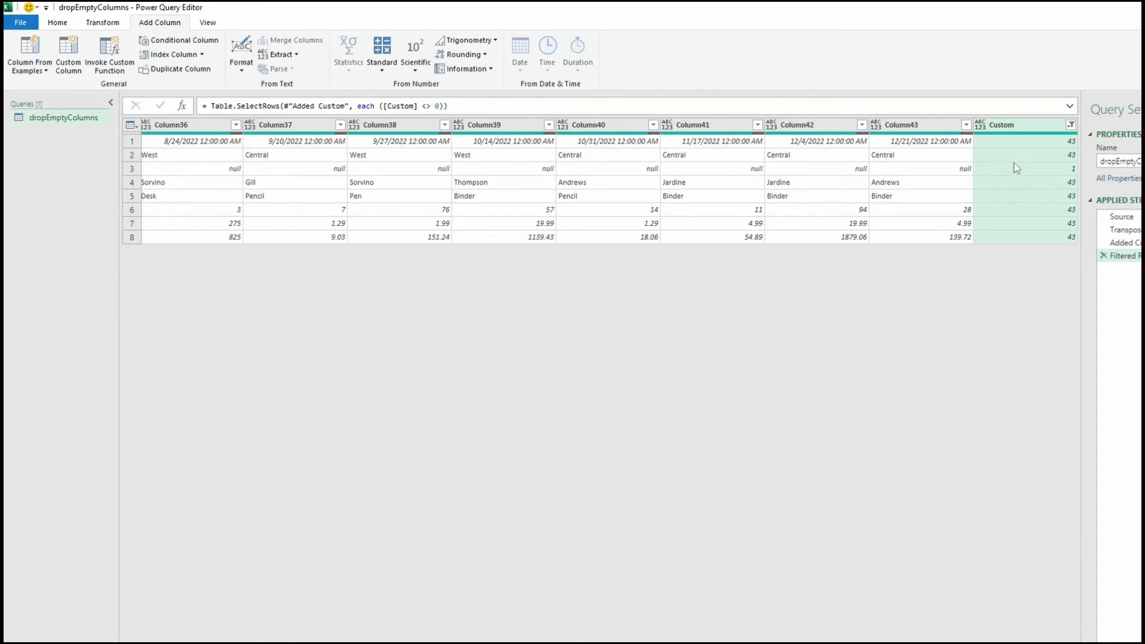
- Remove the Custom column from the filtered table
{"action": "right_click", "coordinate": [1013, 126]}
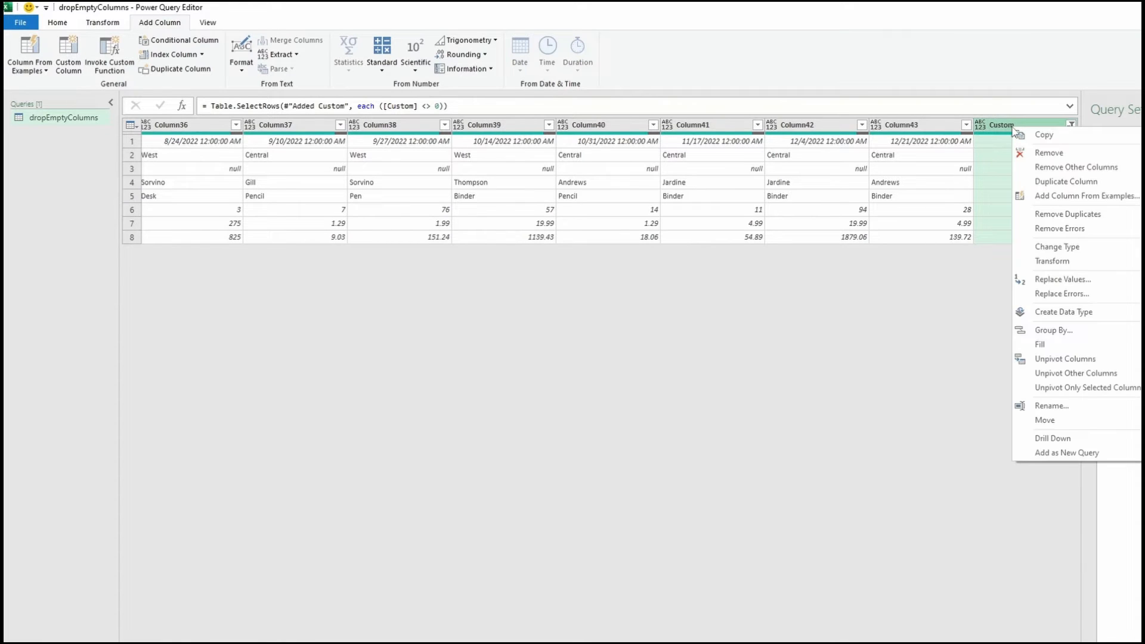
{"action": "left_click", "coordinate": [969, 24]}
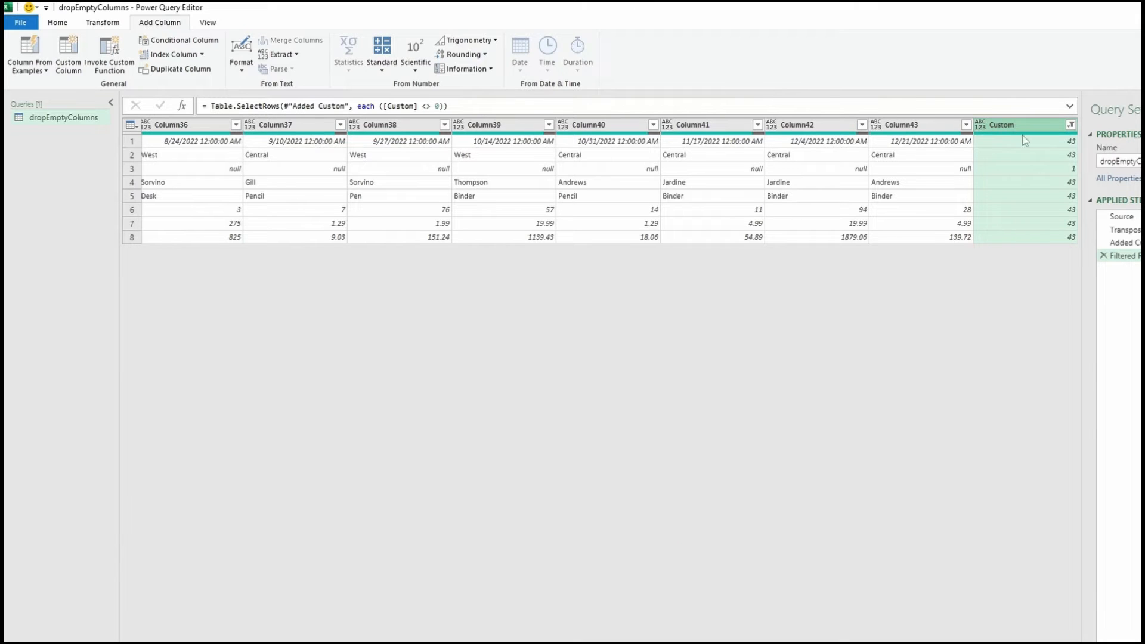
{"action": "right_click", "coordinate": [1030, 127]}
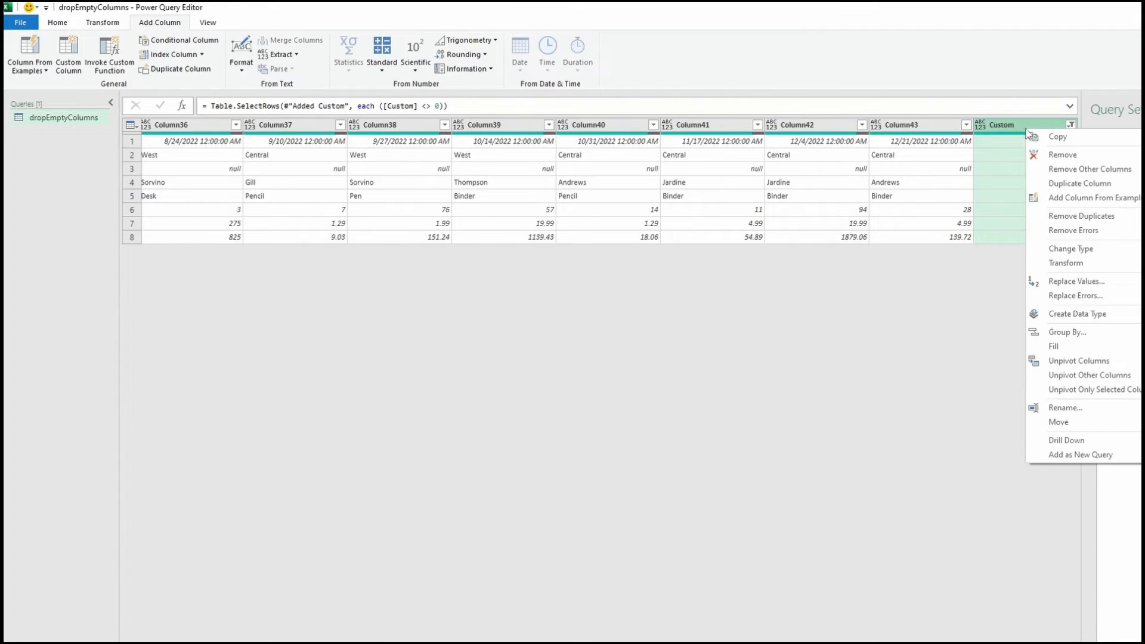
{"action": "left_click", "coordinate": [1056, 155]}
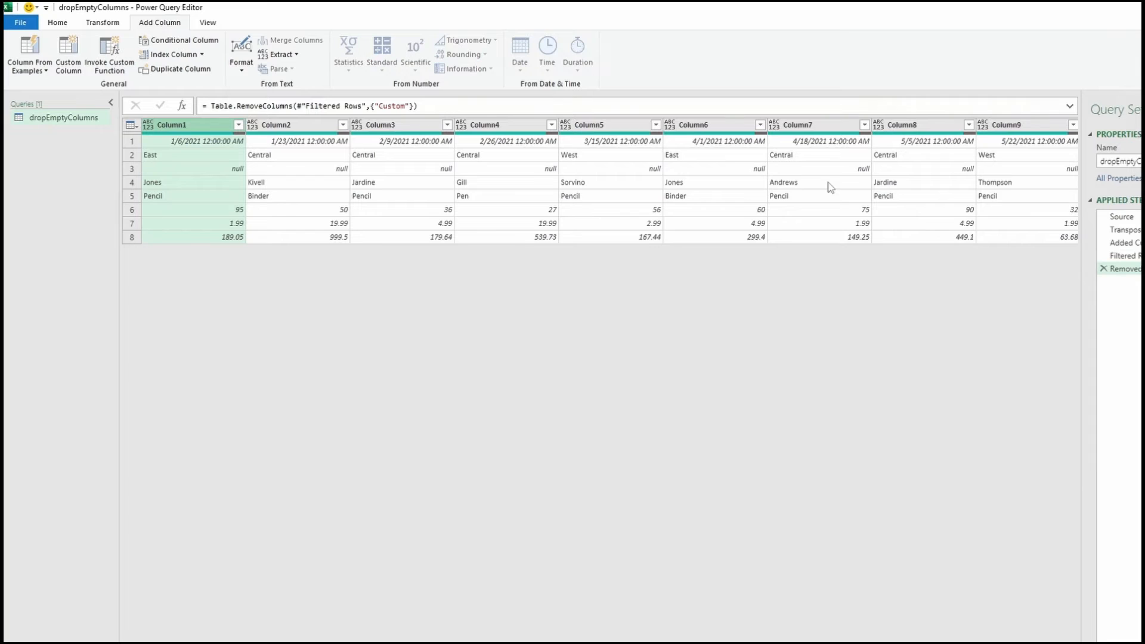
- Transpose the whole table back to its original orientation and load the query result into the workbook
{"action": "key", "text": "ctrl+a"}
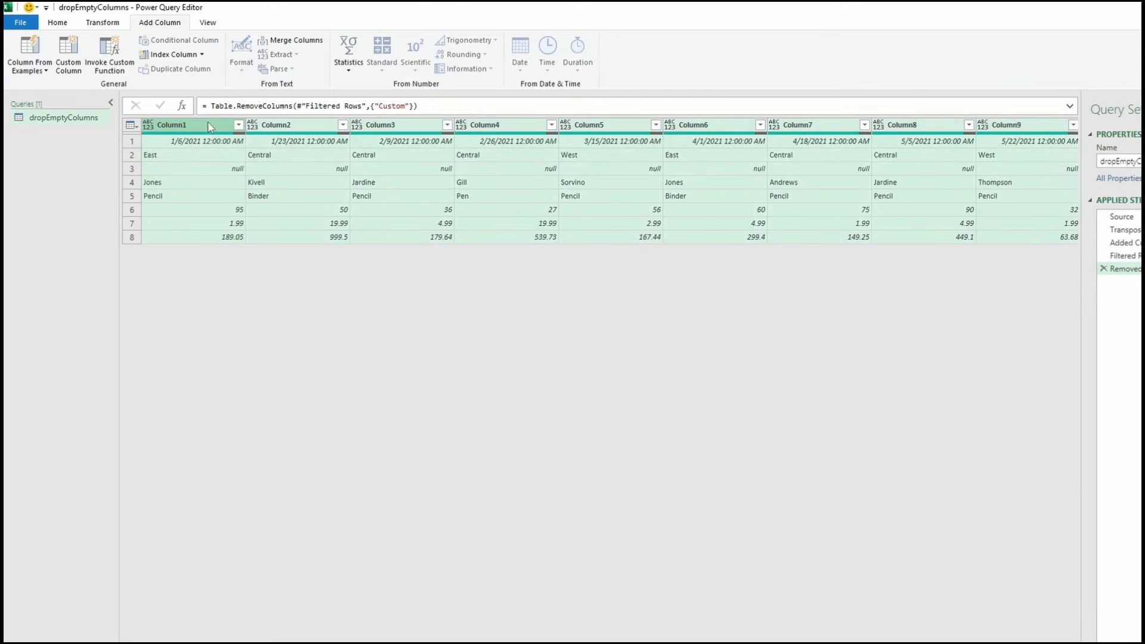
{"action": "left_click", "coordinate": [103, 24]}
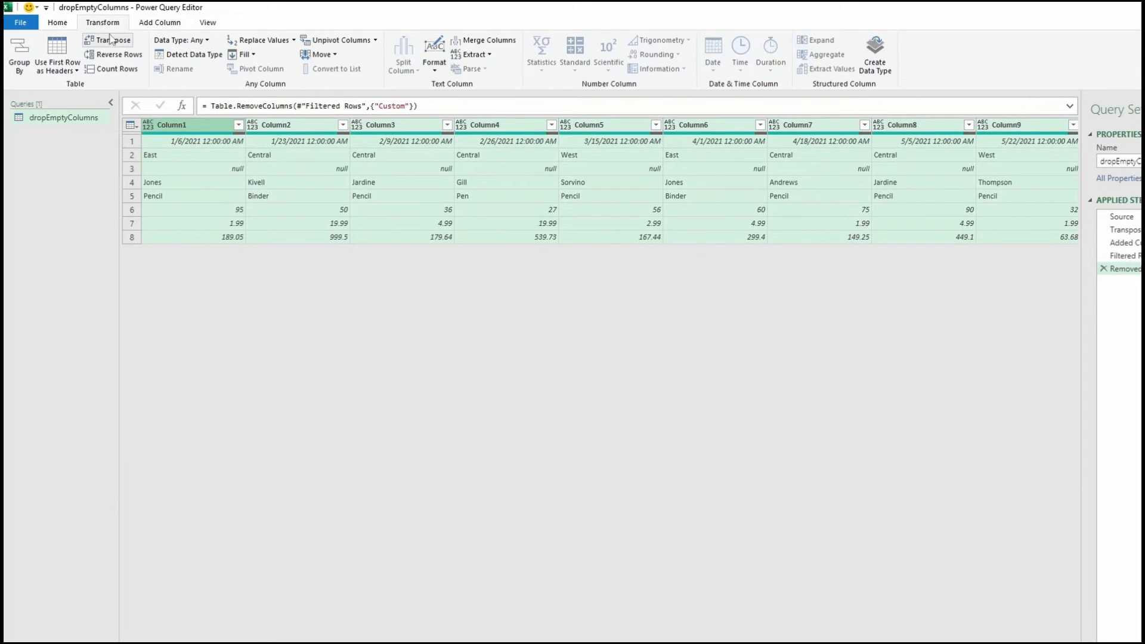
{"action": "left_click", "coordinate": [113, 42]}
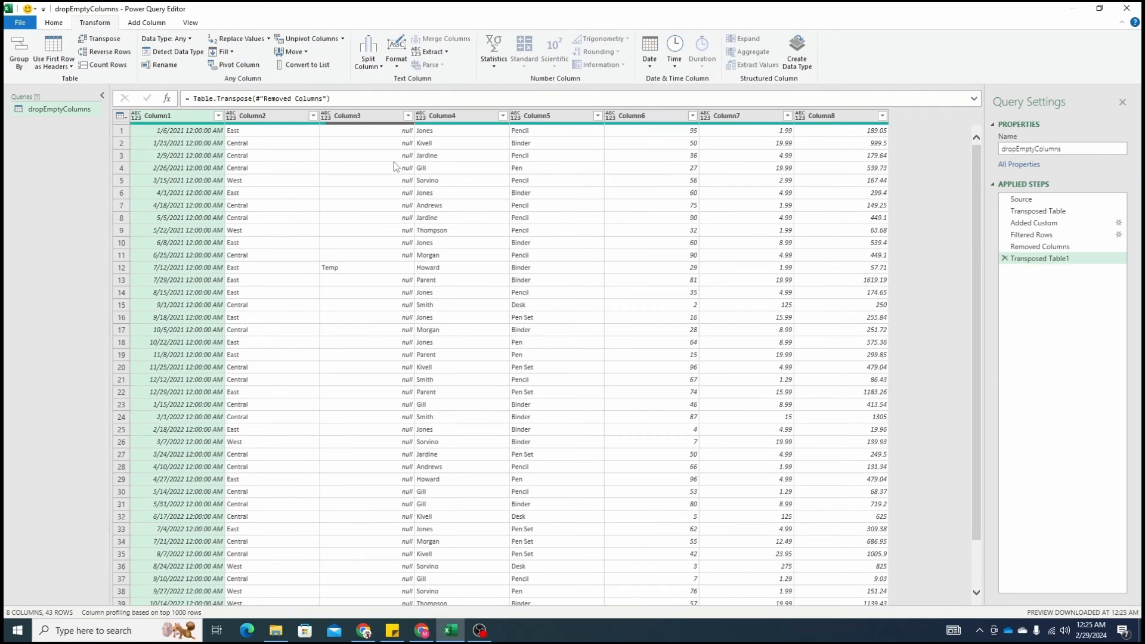
{"action": "left_click", "coordinate": [53, 23]}
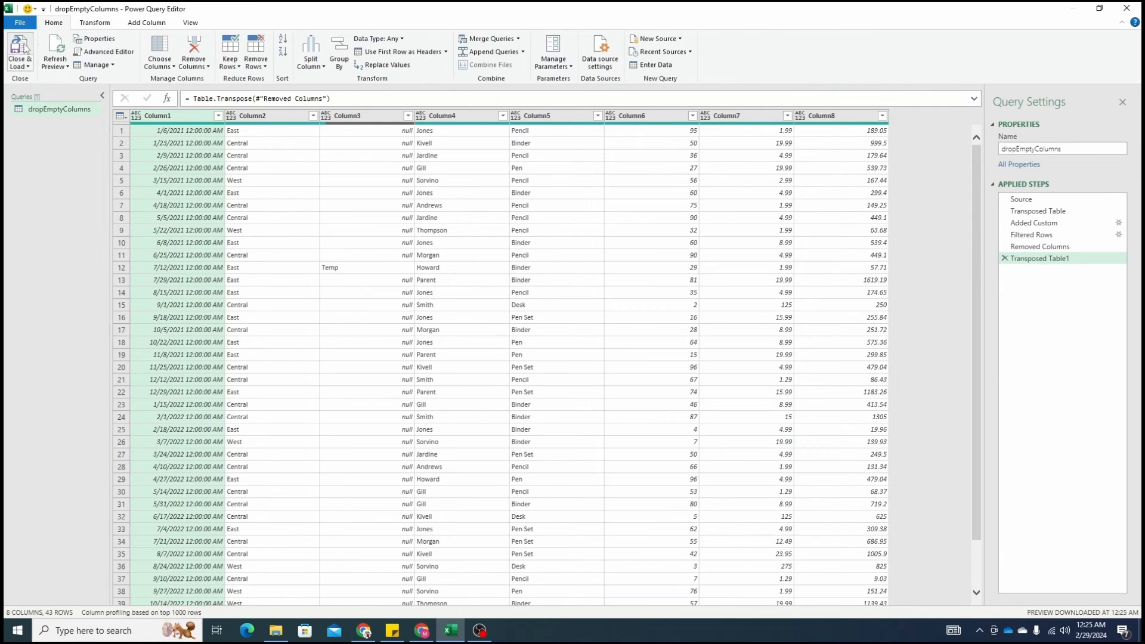
{"action": "left_click", "coordinate": [20, 48]}
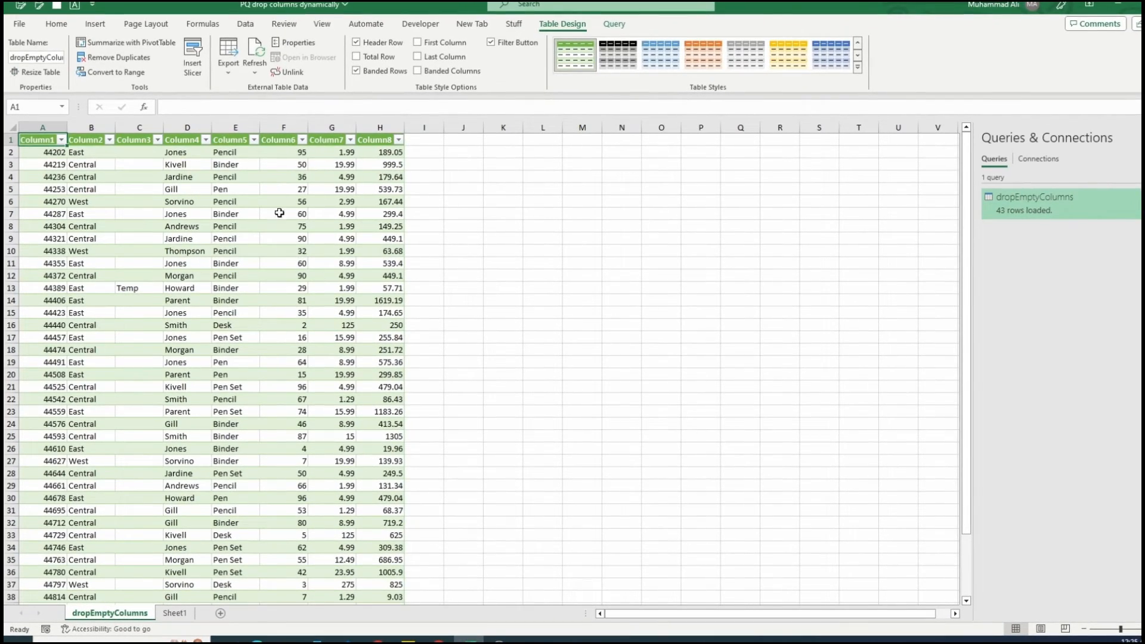
- Compare the empty columns E, H and I in Sheet1 with the columns of the loaded dropEmptyColumns table
{"action": "left_click", "coordinate": [175, 613]}
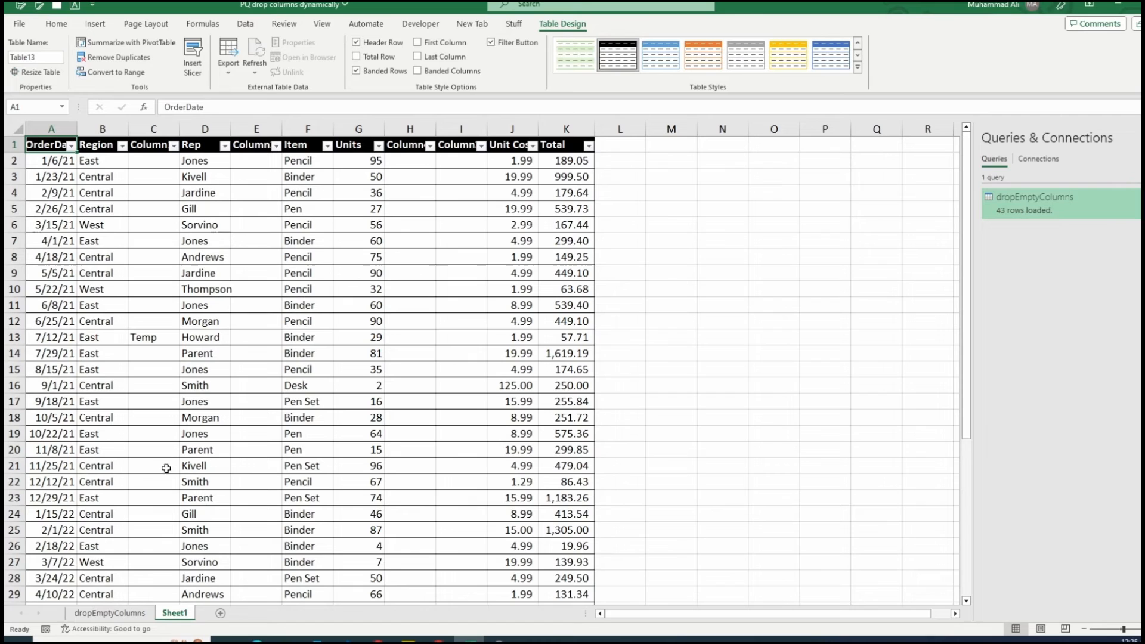
{"action": "left_click", "coordinate": [260, 161]}
{"action": "left_click_drag", "start_coordinate": [407, 161], "coordinate": [460, 161]}
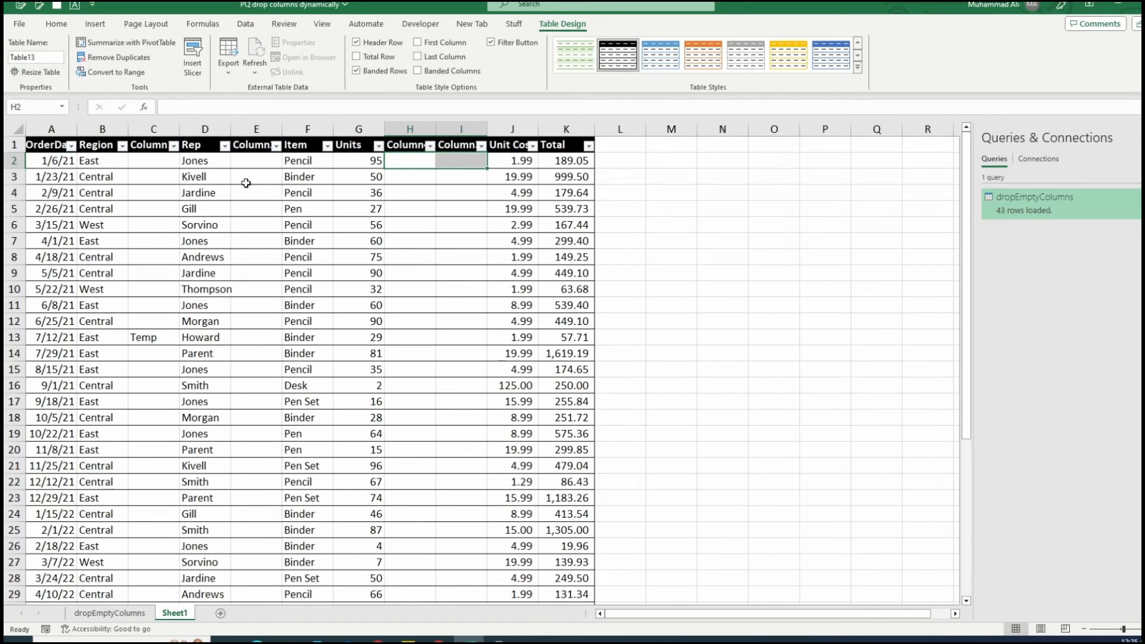
{"action": "left_click", "coordinate": [138, 616]}
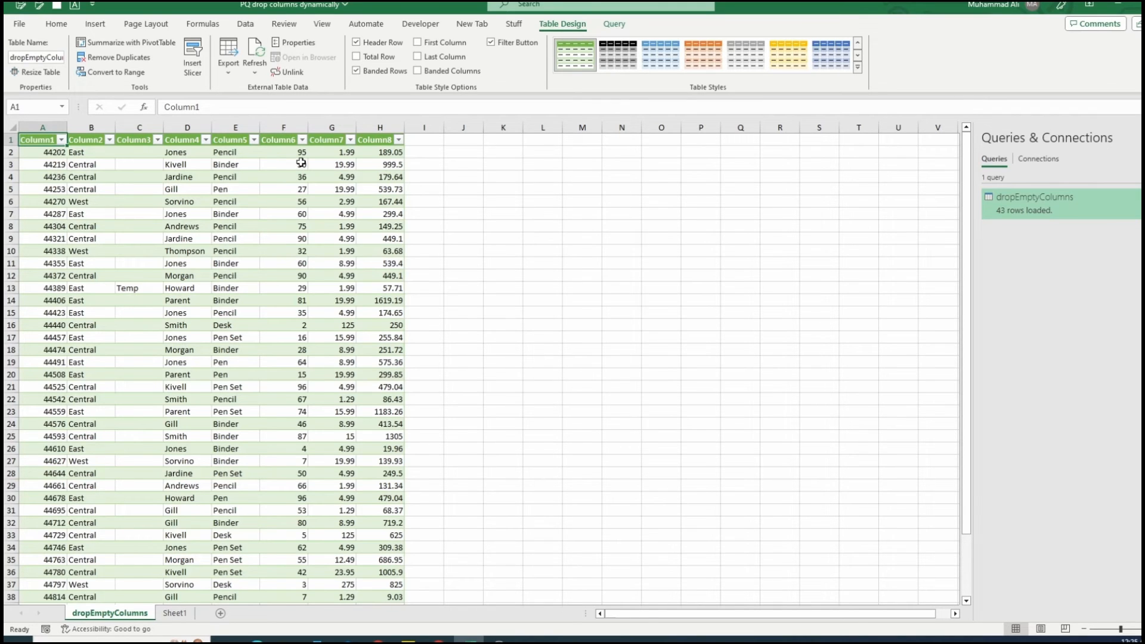
- Insert an empty column before Region and another before Total in the Sheet1 source table
{"action": "left_click", "coordinate": [178, 613]}
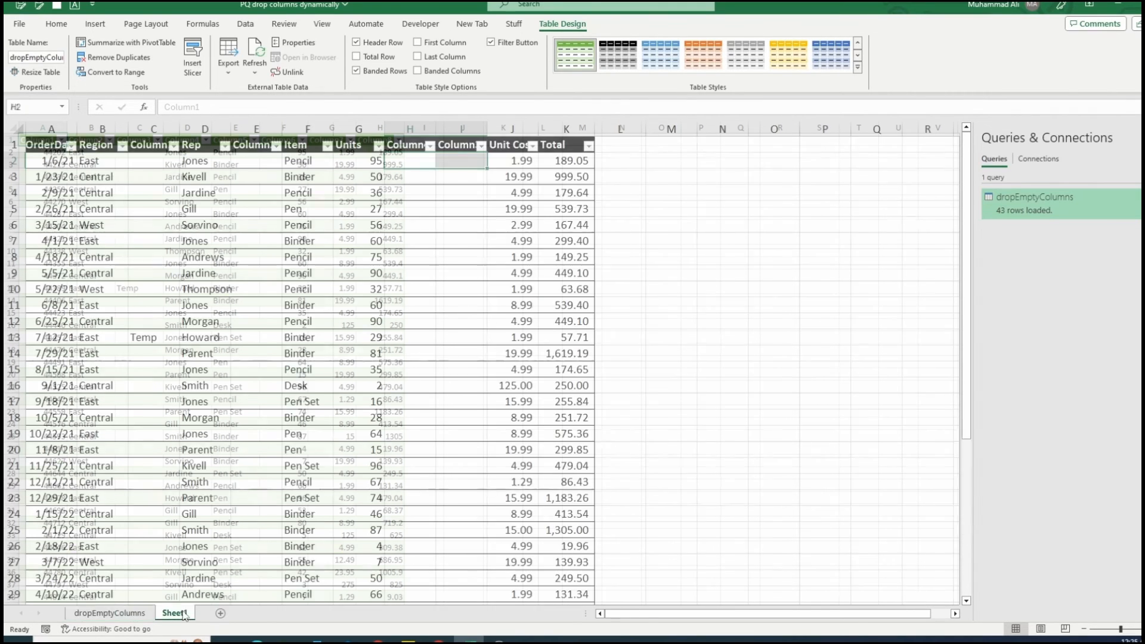
{"action": "left_click", "coordinate": [511, 127]}
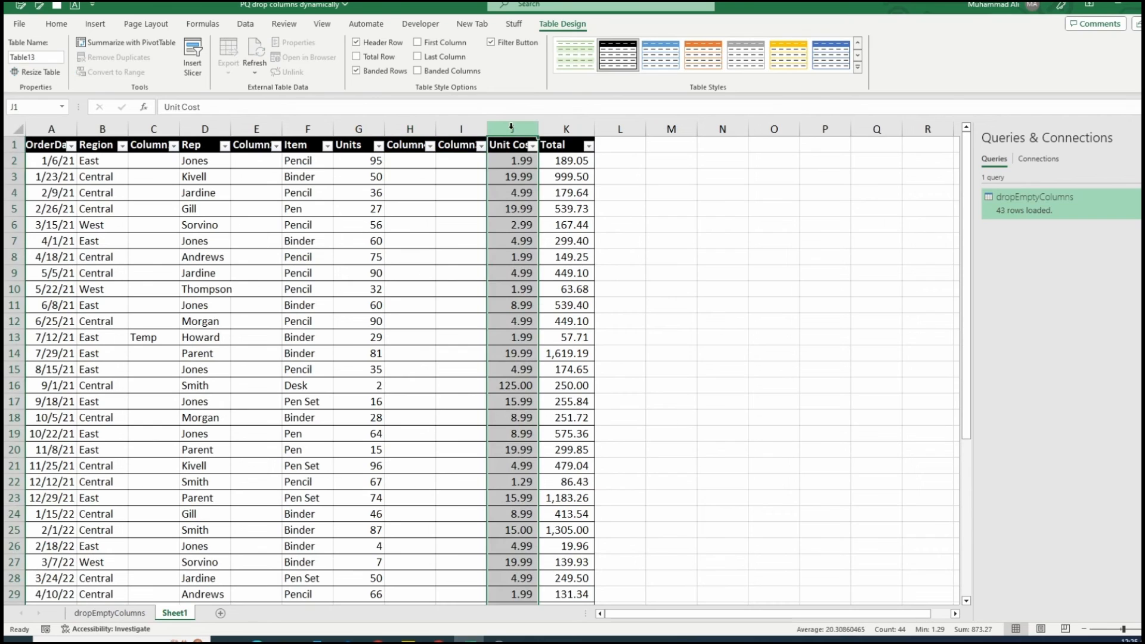
{"action": "left_click", "coordinate": [100, 127]}
{"action": "key", "text": "ctrl+shift+plus"}
{"action": "left_click", "coordinate": [623, 132]}
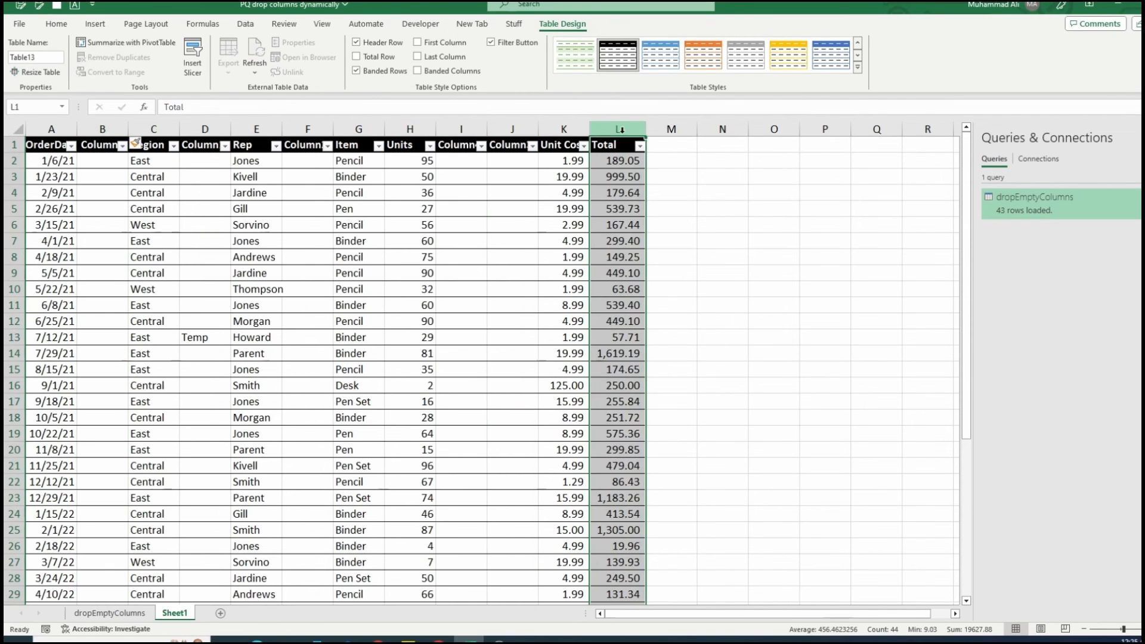
{"action": "key", "text": "ctrl+shift+plus"}
- Refresh the loaded query table on the dropEmptyColumns sheet
{"action": "left_click", "coordinate": [109, 613]}
{"action": "left_click", "coordinate": [242, 239]}
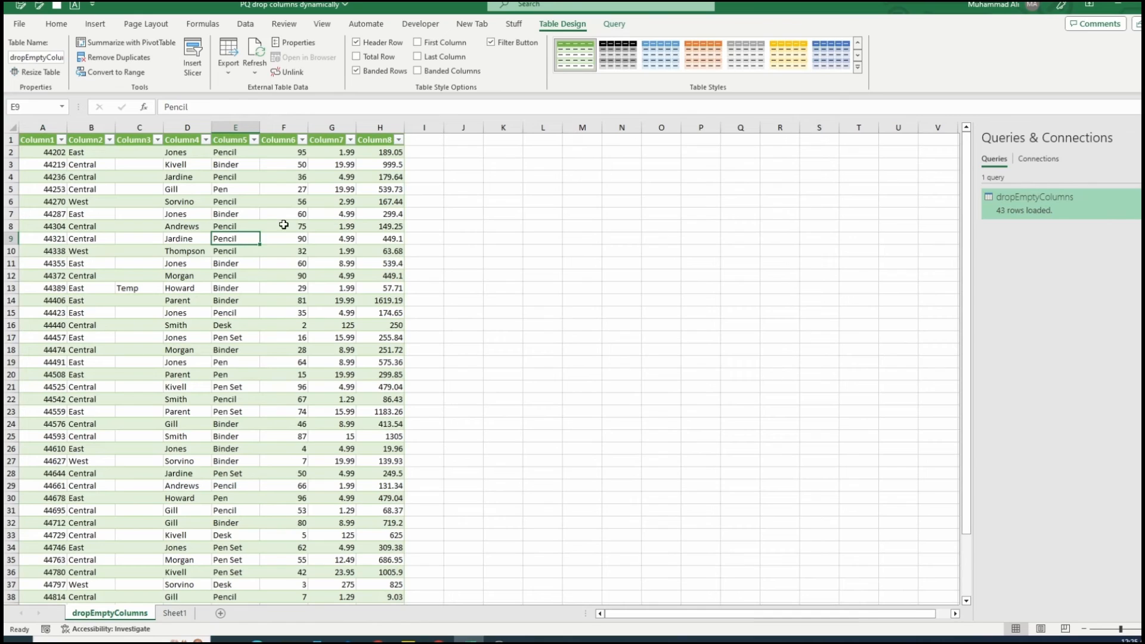
{"action": "right_click", "coordinate": [231, 214]}
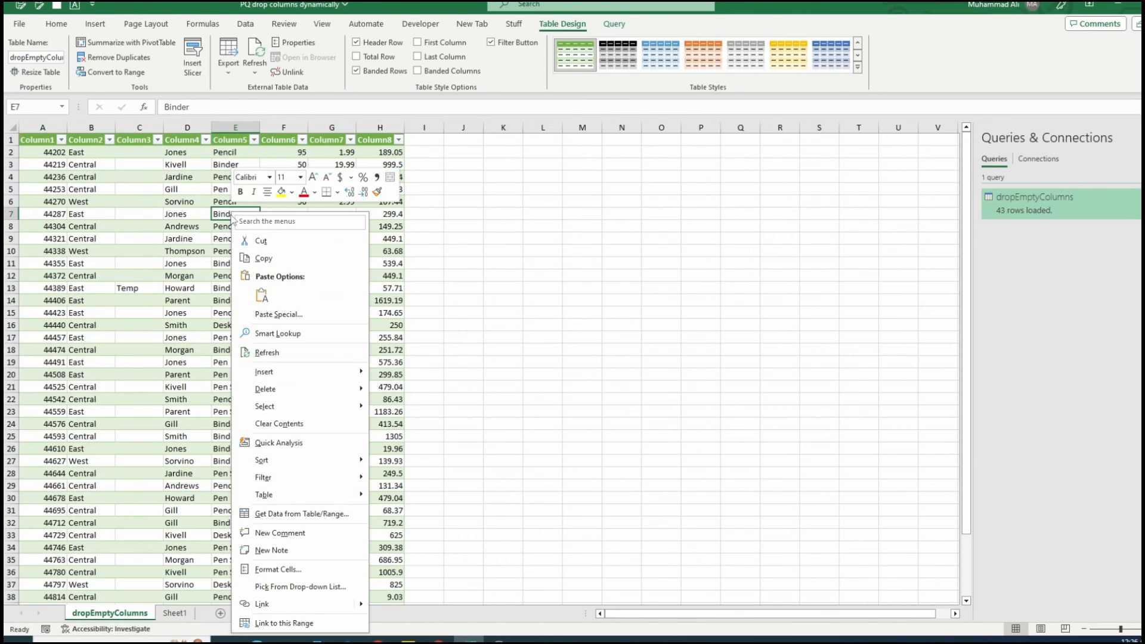
{"action": "left_click", "coordinate": [275, 353]}
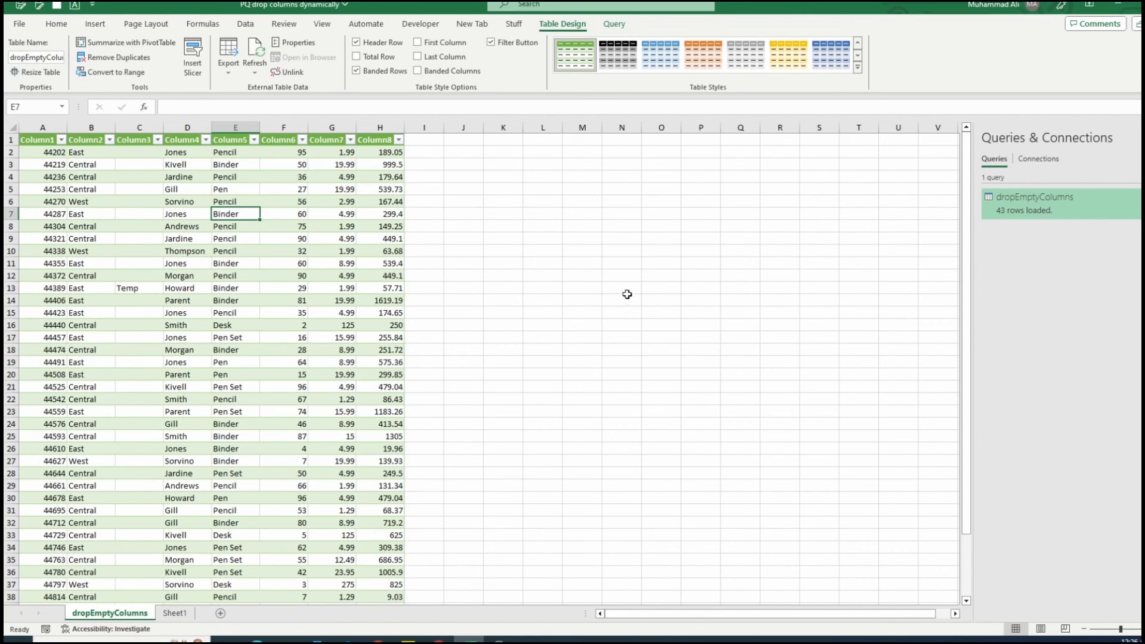